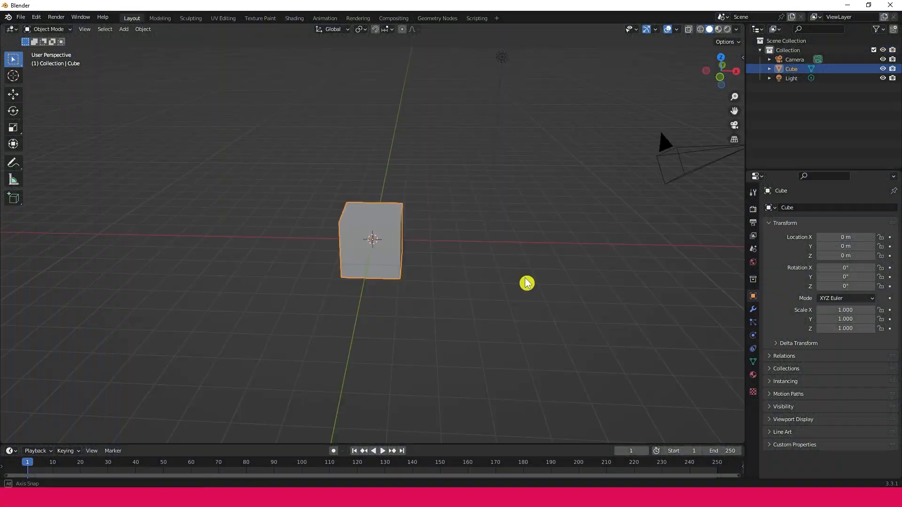
- Delete the default camera, cube and light from the scene
{"action": "middle_click_drag", "start_coordinate": [527, 283], "coordinate": [467, 278]}
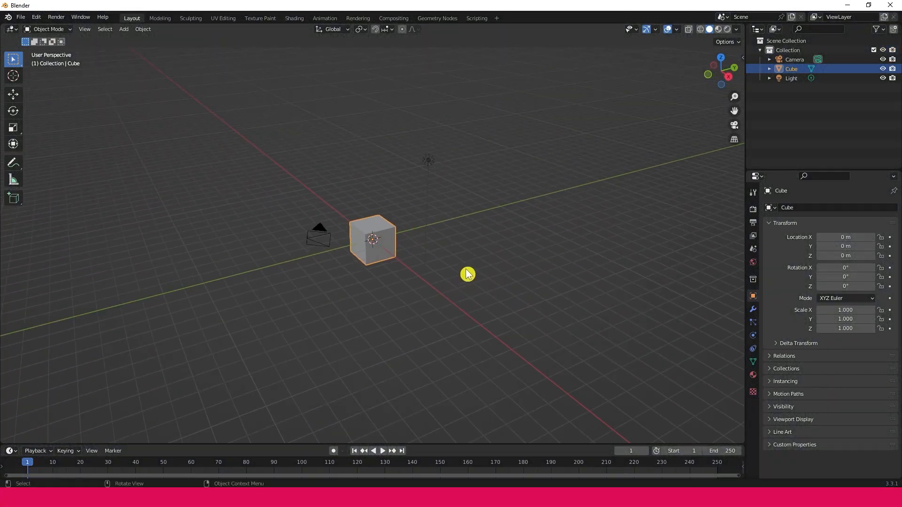
{"action": "left_click_drag", "start_coordinate": [519, 125], "coordinate": [238, 325]}
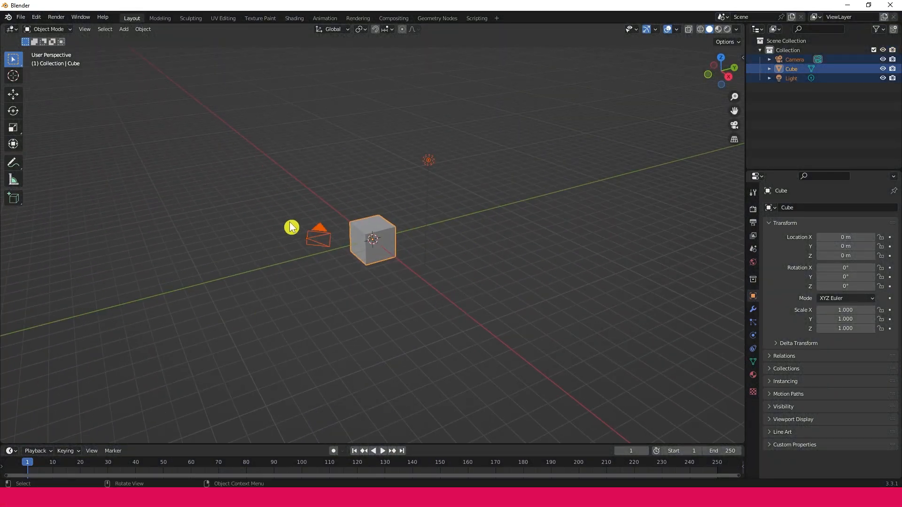
{"action": "key", "text": "Delete"}
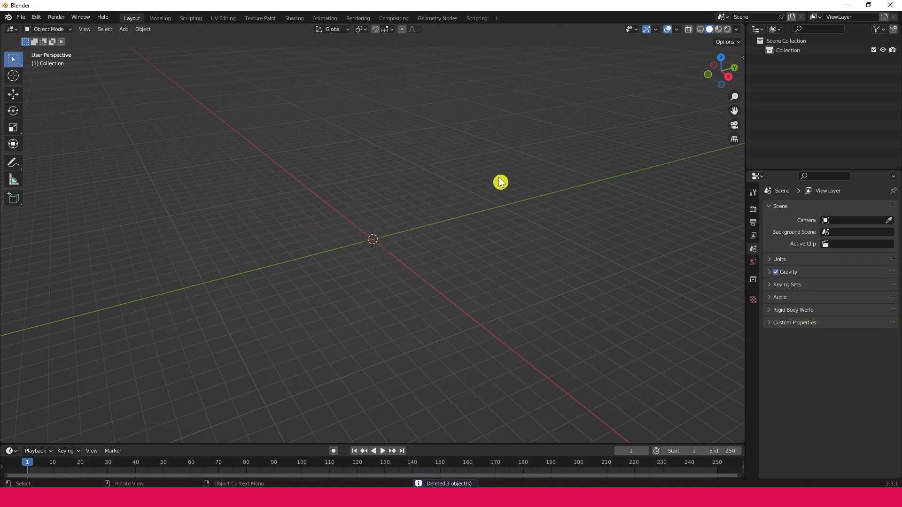
- Add a UV sphere at the world origin and scale it down uniformly to about 0.913
{"action": "key", "text": "shift+a"}
{"action": "mouse_move", "coordinate": [376, 263]}
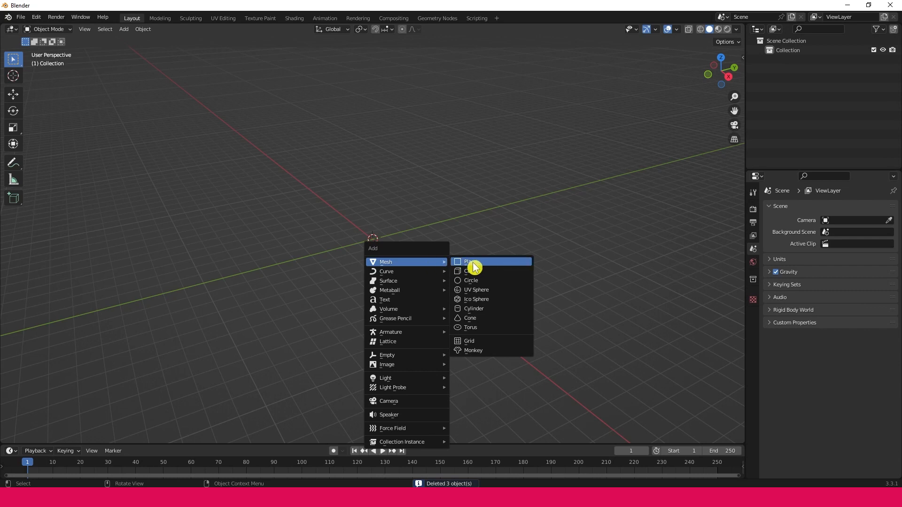
{"action": "left_click", "coordinate": [488, 293]}
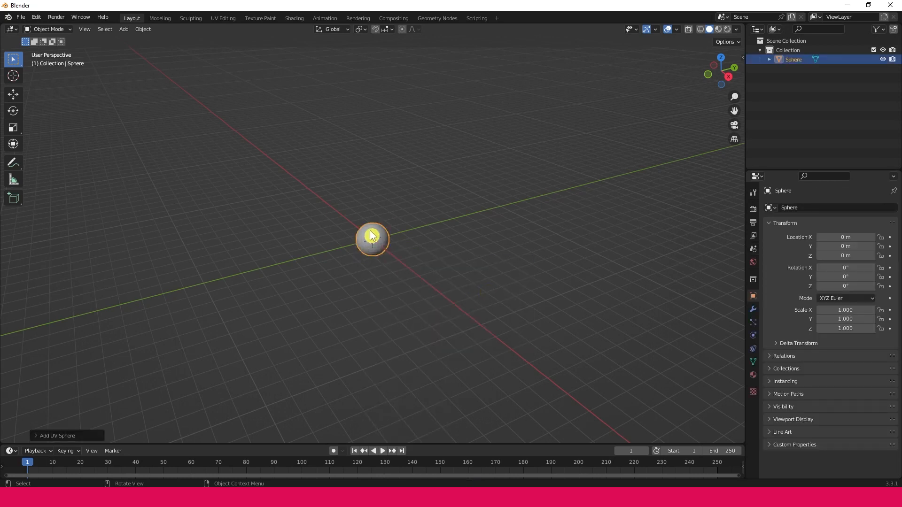
{"action": "key", "text": "KP_1"}
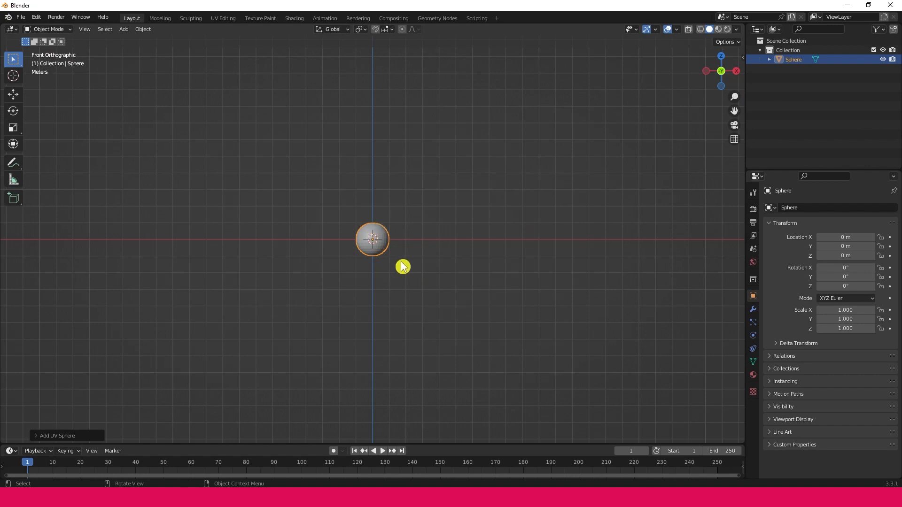
{"action": "key", "text": "Home"}
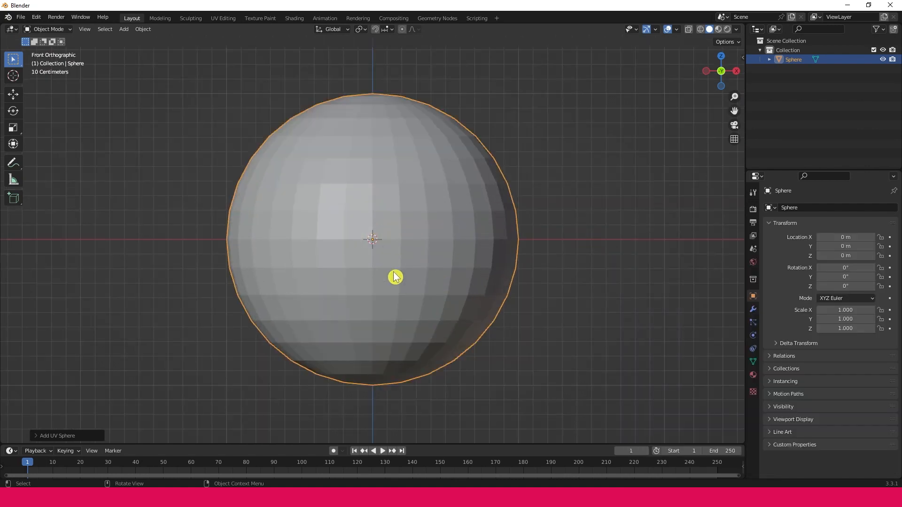
{"action": "scroll", "coordinate": [390, 261], "scroll_direction": "down", "scroll_amount": 5}
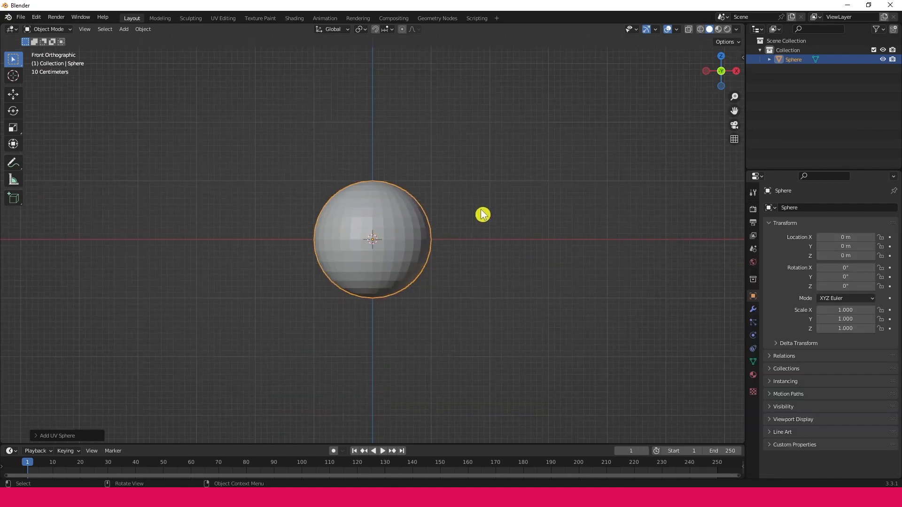
{"action": "key", "text": "s"}
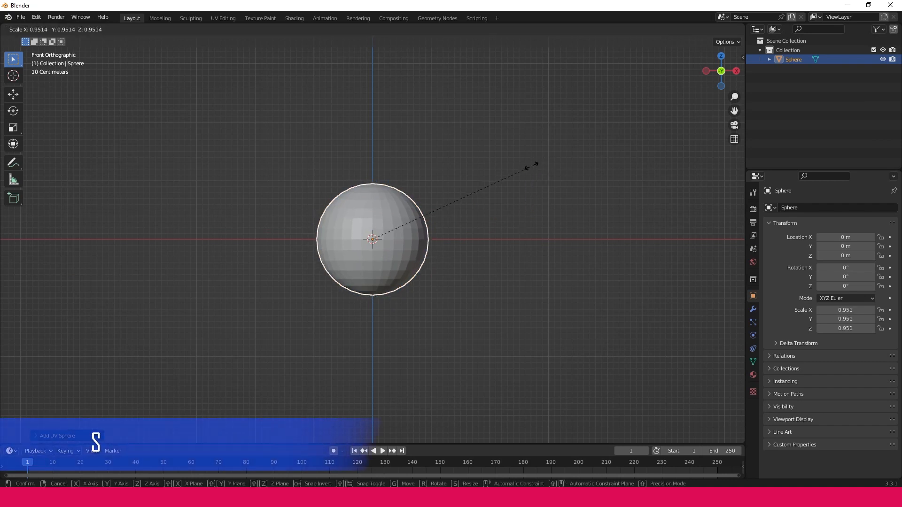
{"action": "left_click", "coordinate": [528, 174]}
{"action": "scroll", "coordinate": [495, 251], "scroll_direction": "down", "scroll_amount": 3}
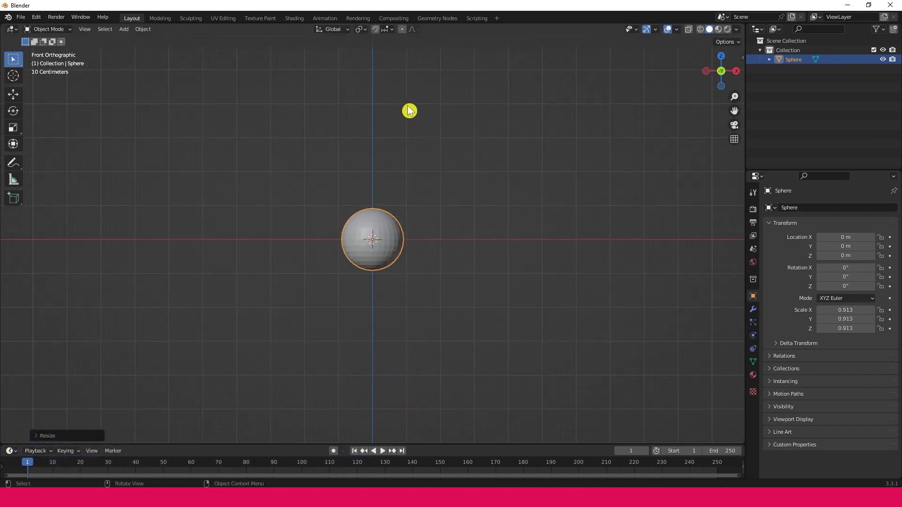
- Raise the sphere straight up along the Z axis to about 3.56 m
{"action": "left_click", "coordinate": [13, 94]}
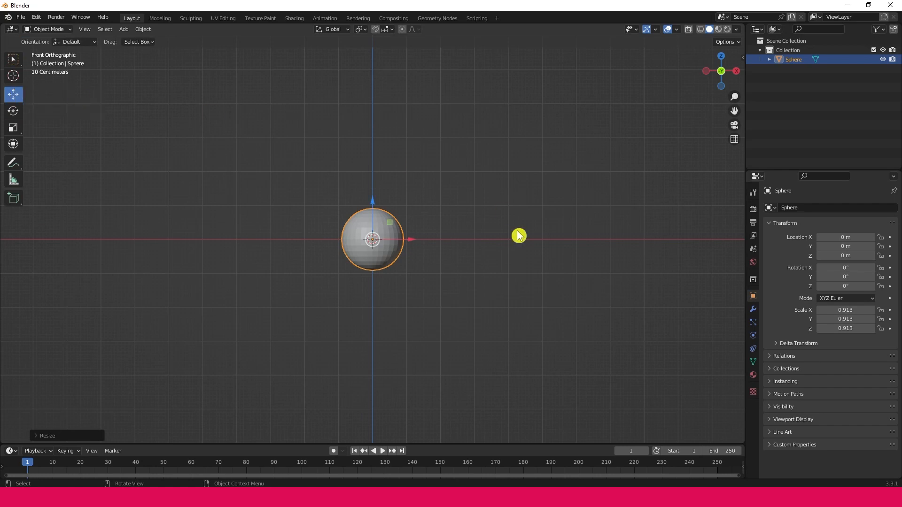
{"action": "left_click_drag", "start_coordinate": [377, 204], "coordinate": [388, 60]}
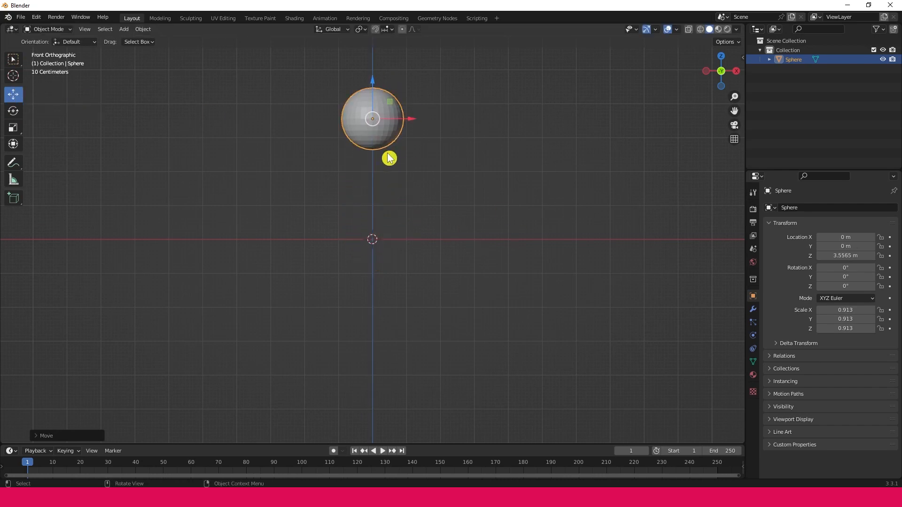
{"action": "middle_click_drag", "start_coordinate": [456, 219], "coordinate": [454, 186]}
{"action": "scroll", "coordinate": [454, 186], "scroll_direction": "down", "scroll_amount": 2}
{"action": "key", "text": "KP_1"}
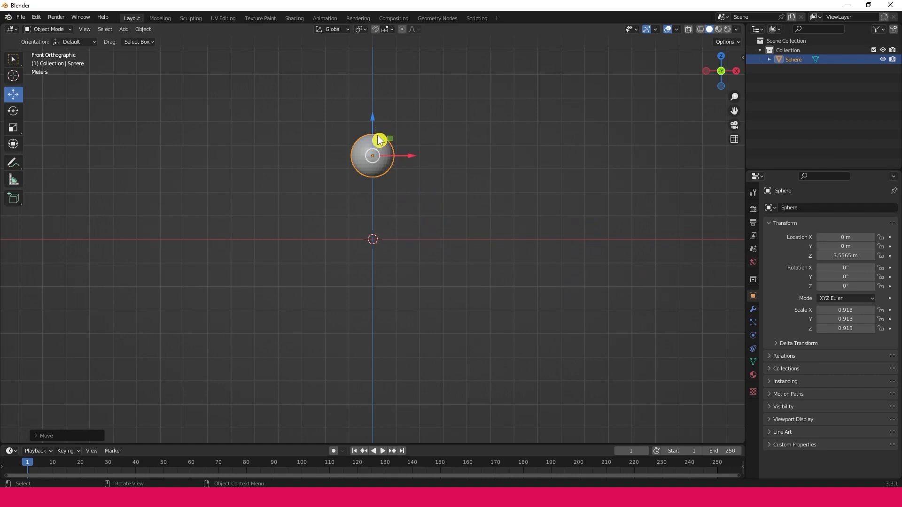
{"action": "scroll", "coordinate": [377, 152], "scroll_direction": "up", "scroll_amount": 3}
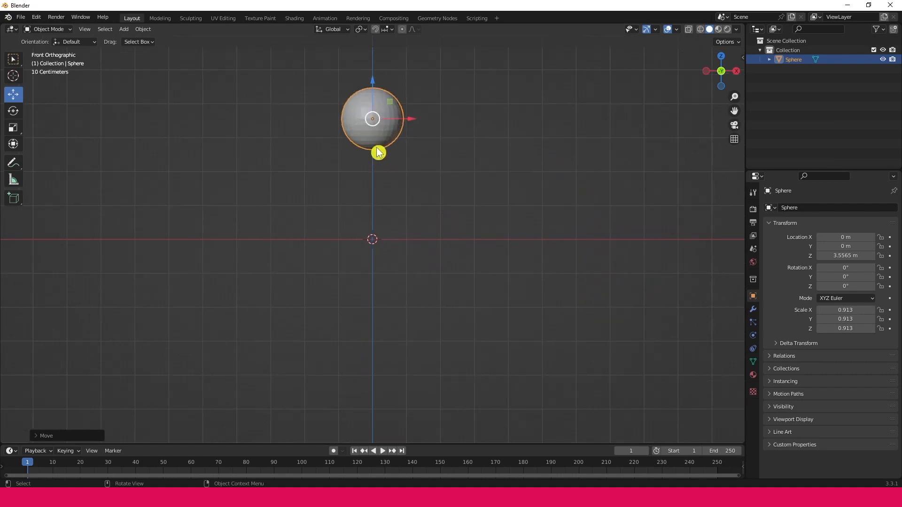
{"action": "middle_click_drag", "start_coordinate": [439, 155], "coordinate": [431, 226], "text": "shift"}
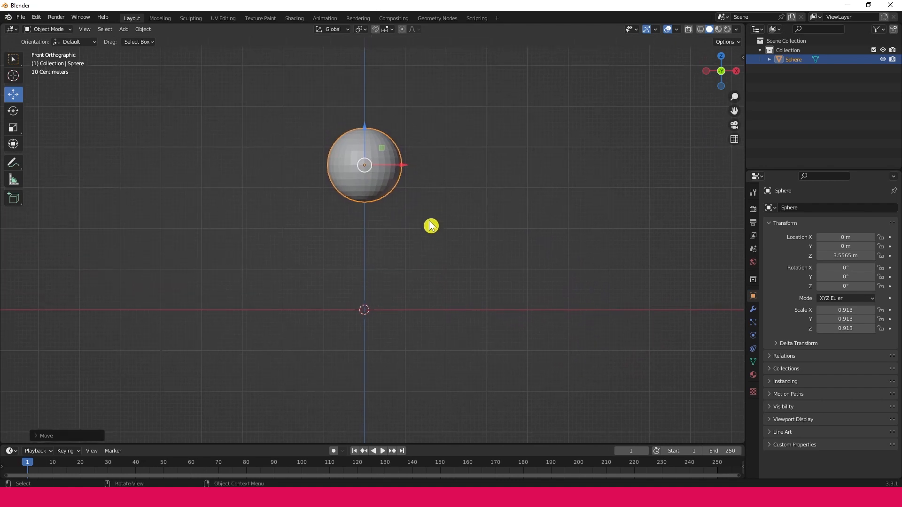
- Duplicate the sphere and move the copy straight down along Z to about 1.24 m
{"action": "key", "text": "shift+d"}
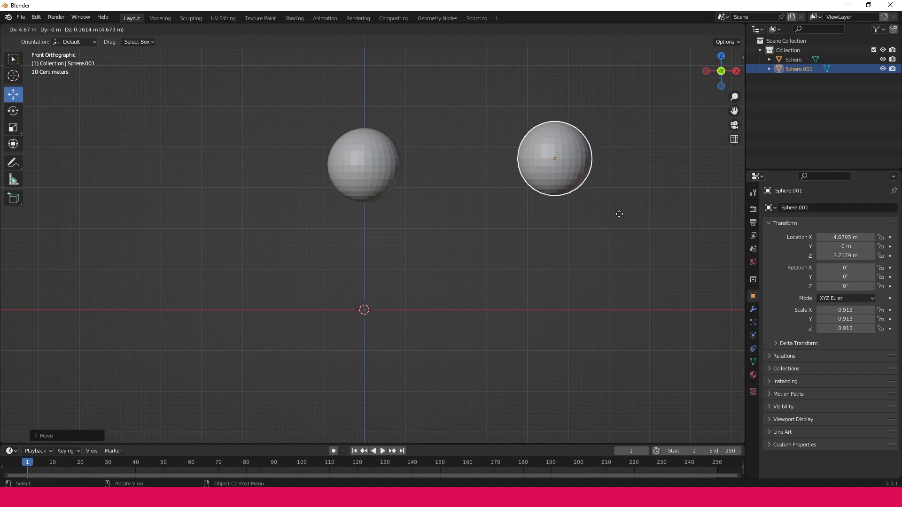
{"action": "right_click", "coordinate": [397, 155]}
{"action": "left_click_drag", "start_coordinate": [364, 129], "coordinate": [372, 210]}
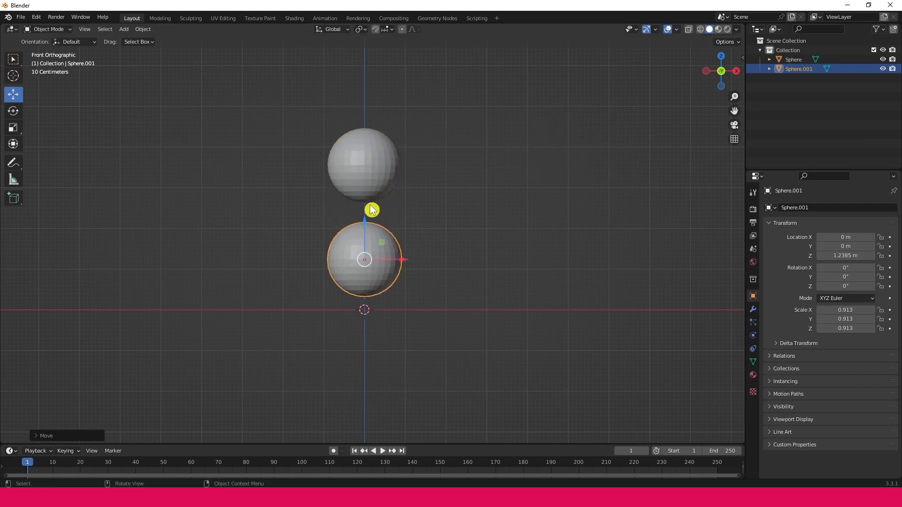
- Enlarge the lower sphere uniformly to a scale of about 1.265 and stretch it along Z to about 1.74
{"action": "key", "text": "s"}
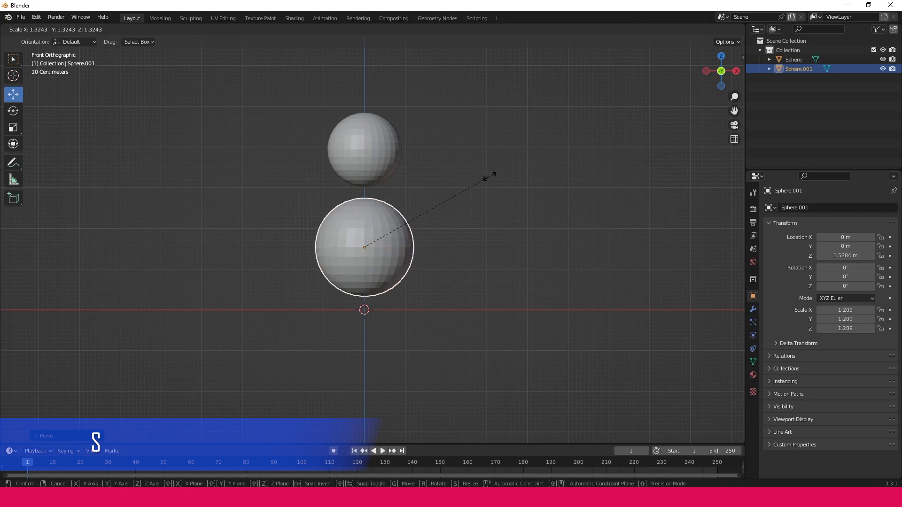
{"action": "left_click", "coordinate": [496, 179]}
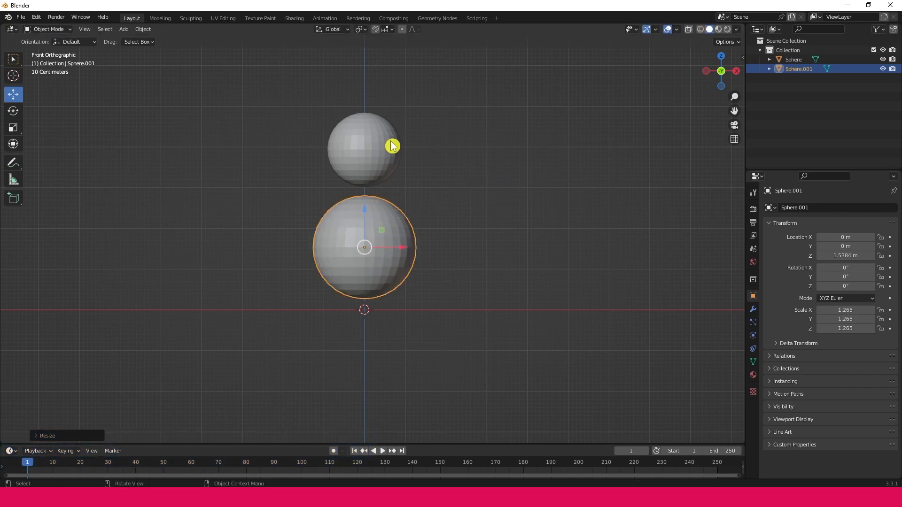
{"action": "key", "text": "s"}
{"action": "key", "text": "z"}
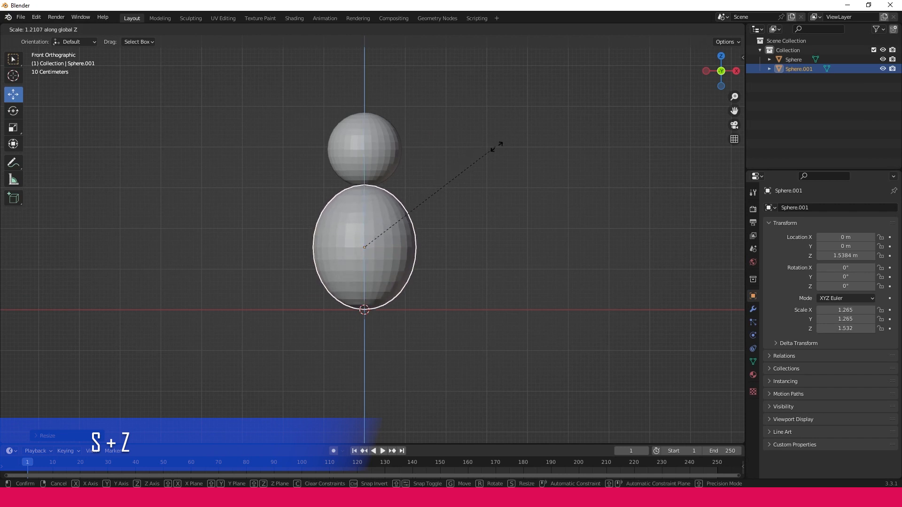
{"action": "left_click", "coordinate": [520, 143]}
- Raise both spheres together along Z so the lower one sits at about 2.62 m
{"action": "left_click_drag", "start_coordinate": [483, 94], "coordinate": [335, 233]}
{"action": "left_click_drag", "start_coordinate": [367, 158], "coordinate": [372, 115]}
{"action": "key", "text": "KP_Decimal"}
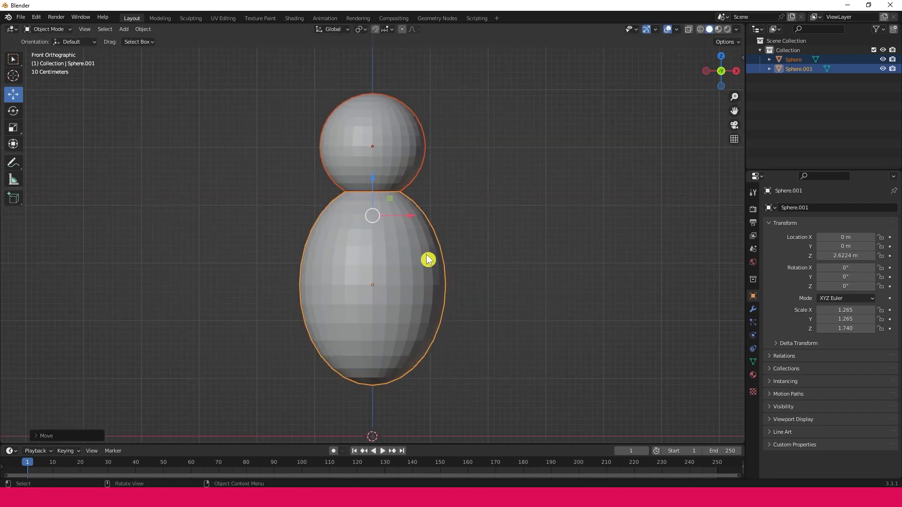
{"action": "scroll", "coordinate": [483, 191], "scroll_direction": "down", "scroll_amount": 5}
{"action": "mouse_move", "coordinate": [484, 191]}
{"action": "middle_mouse_down"}
{"action": "mouse_move", "coordinate": [428, 210]}
{"action": "mouse_move", "coordinate": [485, 201]}
{"action": "middle_mouse_up"}
{"action": "left_click", "coordinate": [465, 238]}
{"action": "mouse_move", "coordinate": [465, 239]}
{"action": "middle_mouse_down"}
{"action": "mouse_move", "coordinate": [461, 252]}
{"action": "mouse_move", "coordinate": [491, 248]}
{"action": "mouse_move", "coordinate": [475, 254]}
{"action": "middle_mouse_up"}
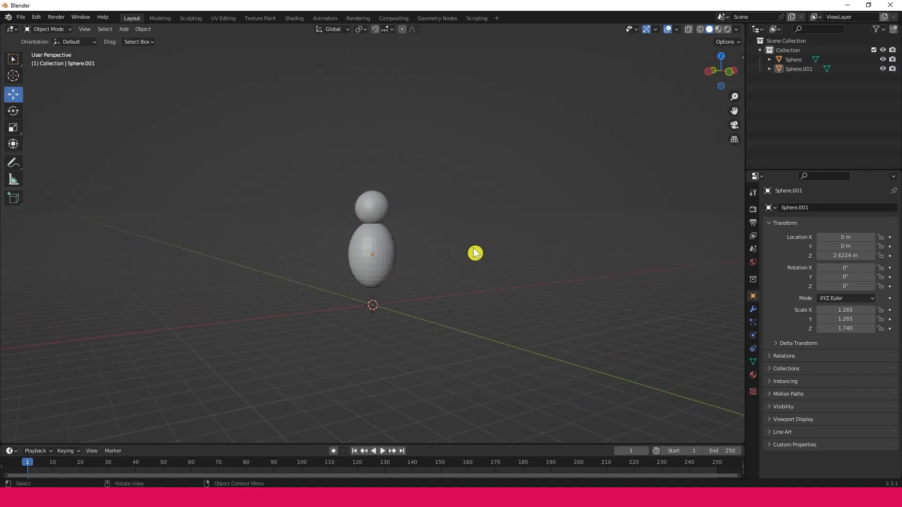
- Stretch the lower body sphere further along Z to a scale of about 1.82
{"action": "left_click", "coordinate": [386, 259]}
{"action": "left_click", "coordinate": [397, 237]}
{"action": "left_click", "coordinate": [362, 279]}
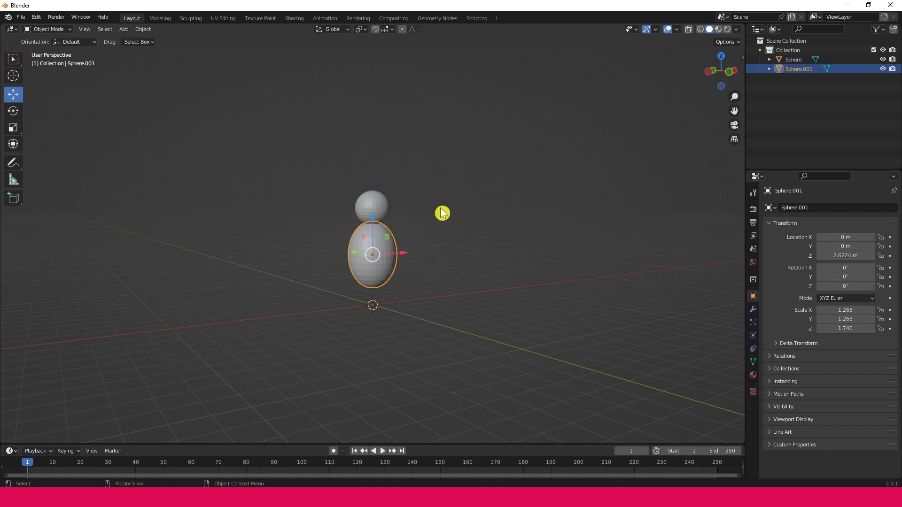
{"action": "key", "text": "s"}
{"action": "key", "text": "z"}
{"action": "left_click", "coordinate": [459, 205]}
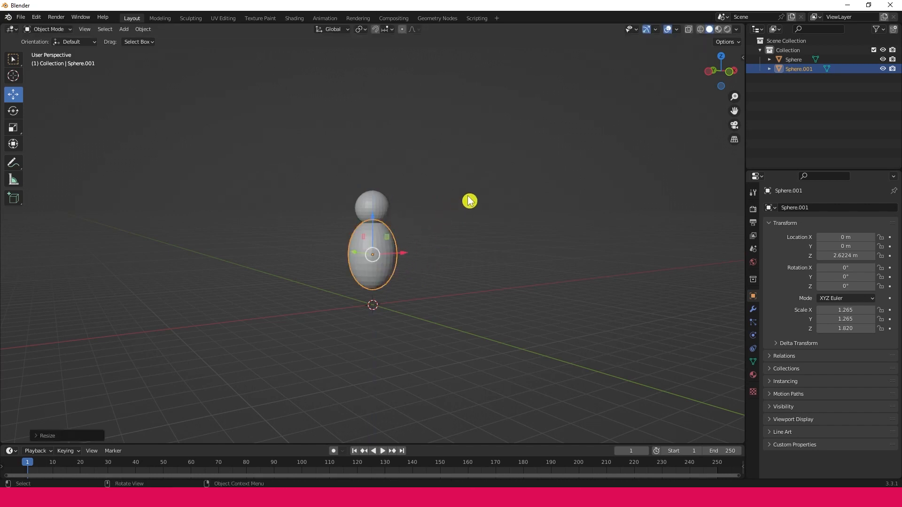
{"action": "left_click", "coordinate": [459, 205]}
{"action": "key", "text": "KP_1"}
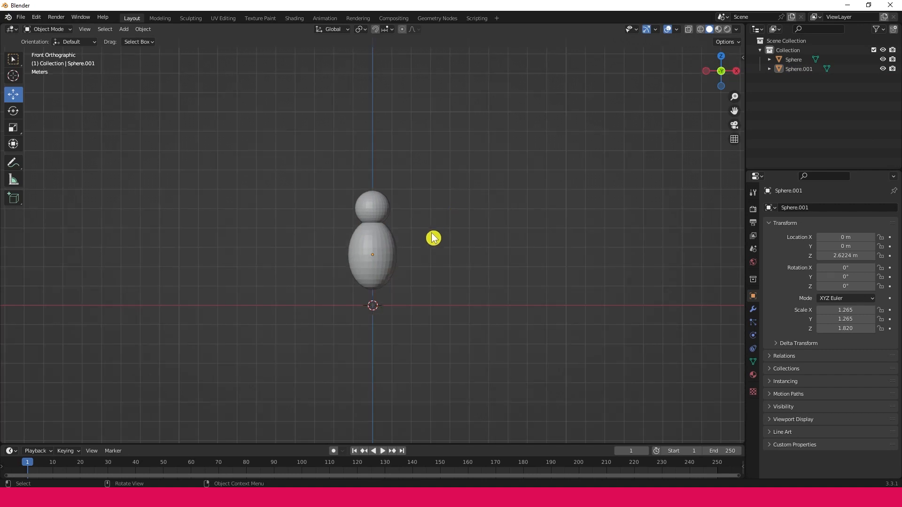
{"action": "scroll", "coordinate": [399, 236], "scroll_direction": "up", "scroll_amount": 5}
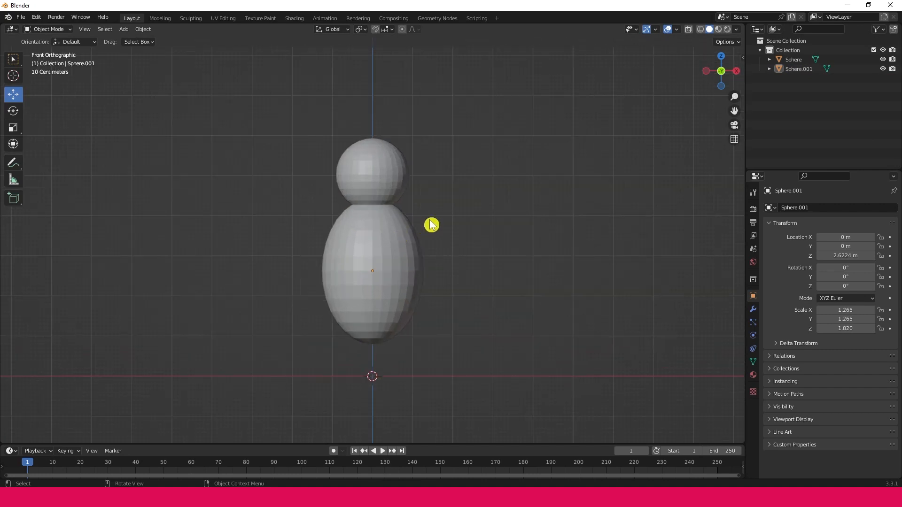
- Lower the body sphere slightly along Z to about 2.48 m so it just touches the head
{"action": "left_click", "coordinate": [382, 239]}
{"action": "left_click", "coordinate": [373, 242]}
{"action": "left_click_drag", "start_coordinate": [374, 242], "coordinate": [374, 247]}
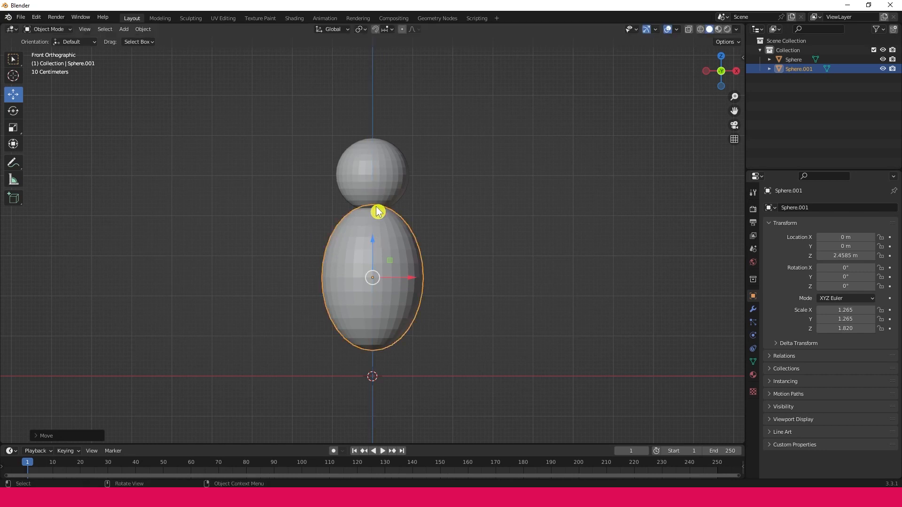
{"action": "left_click", "coordinate": [462, 215]}
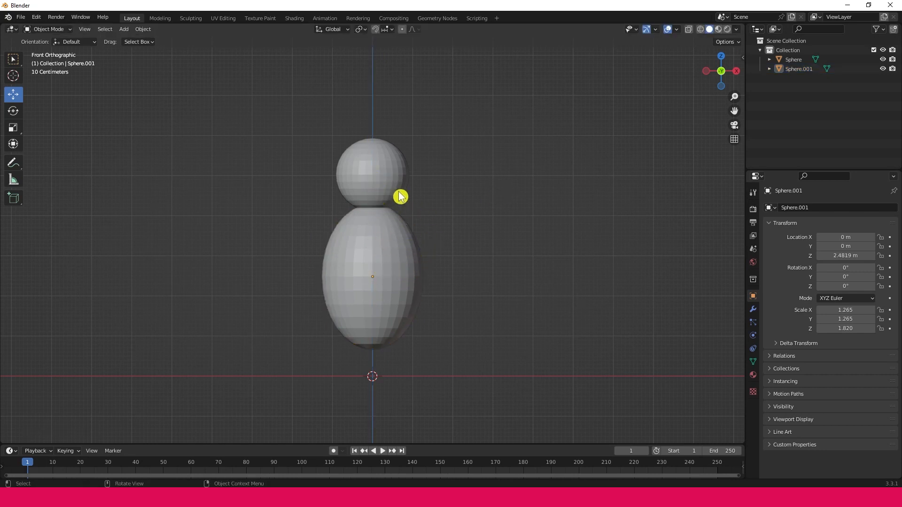
- Give the head sphere a Subdivision Surface modifier with viewport level 2 and shade it smooth
{"action": "left_click", "coordinate": [382, 184]}
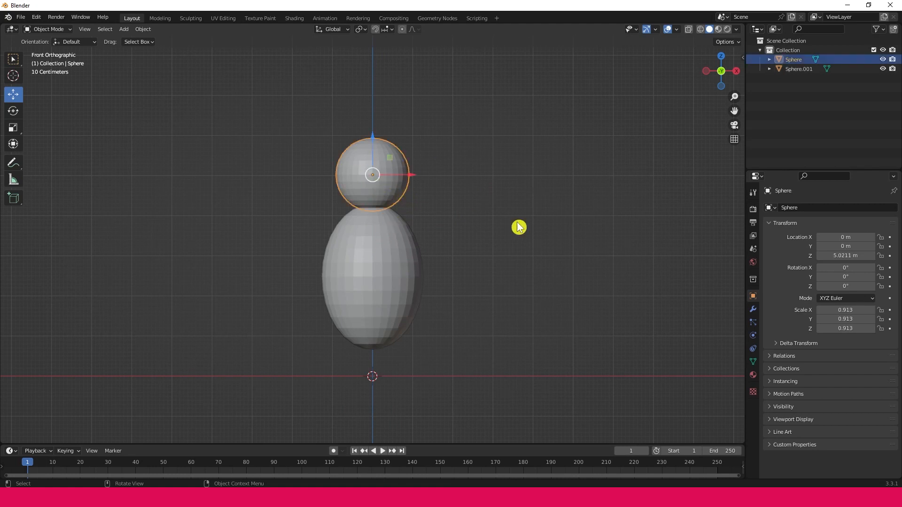
{"action": "left_click", "coordinate": [753, 310]}
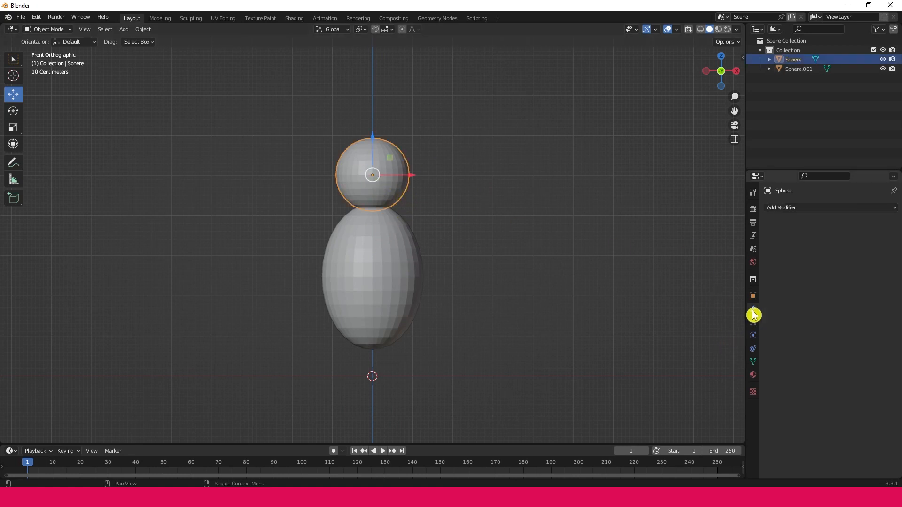
{"action": "left_click", "coordinate": [807, 210]}
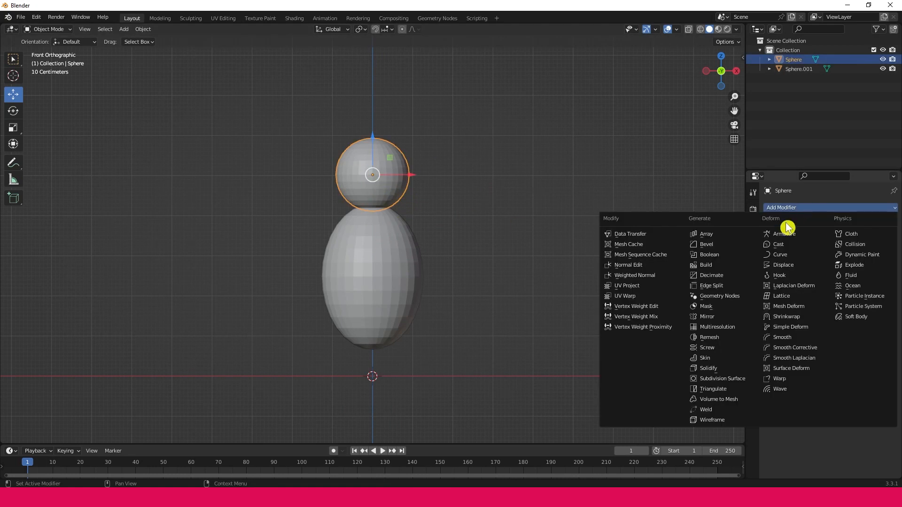
{"action": "left_click", "coordinate": [722, 382]}
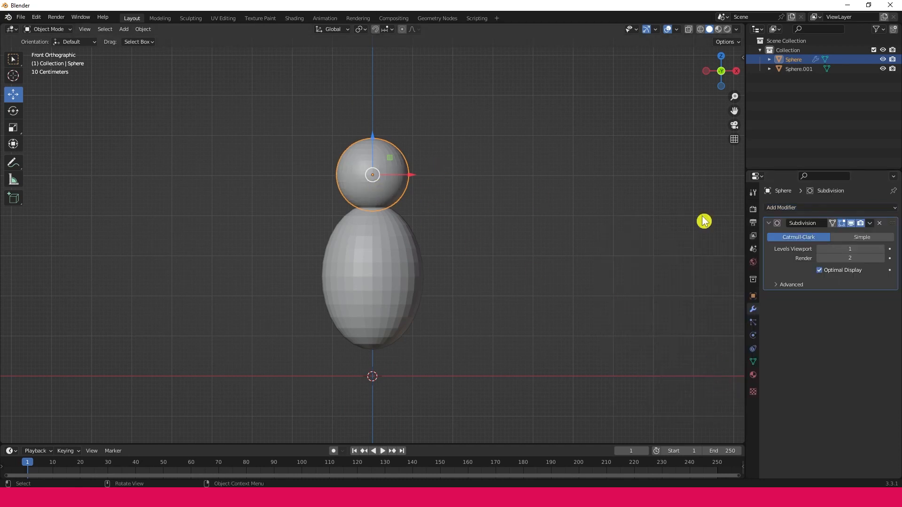
{"action": "left_click", "coordinate": [881, 249]}
{"action": "right_click", "coordinate": [388, 191]}
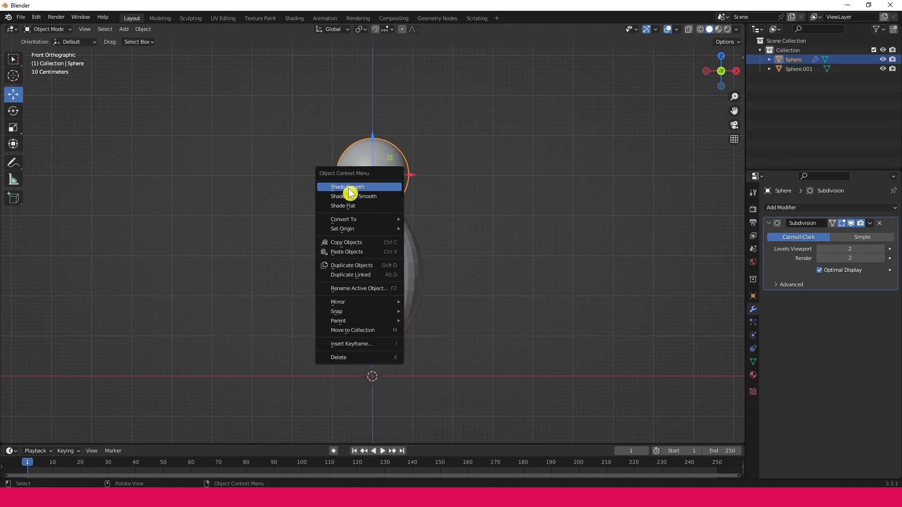
{"action": "left_click", "coordinate": [361, 192]}
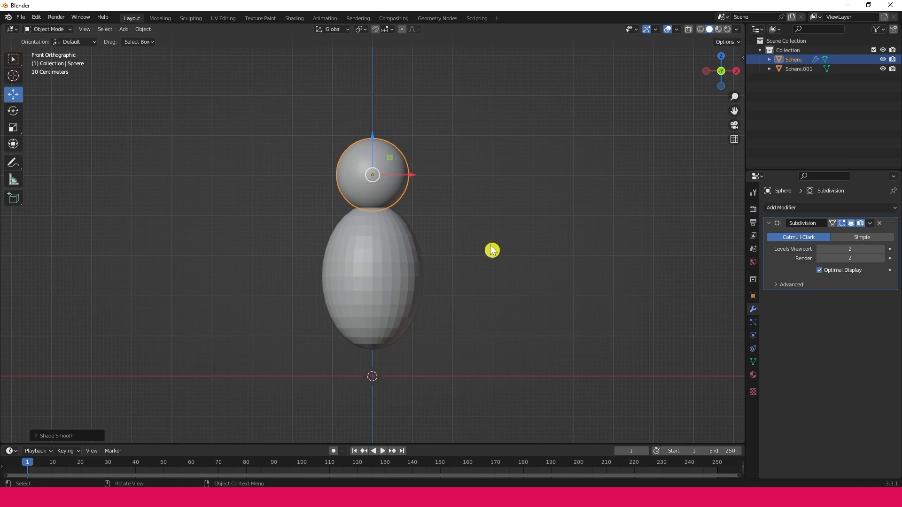
- Enable Auto Smooth at 30° in the head sphere's normals settings
{"action": "left_click_drag", "start_coordinate": [480, 162], "coordinate": [380, 203]}
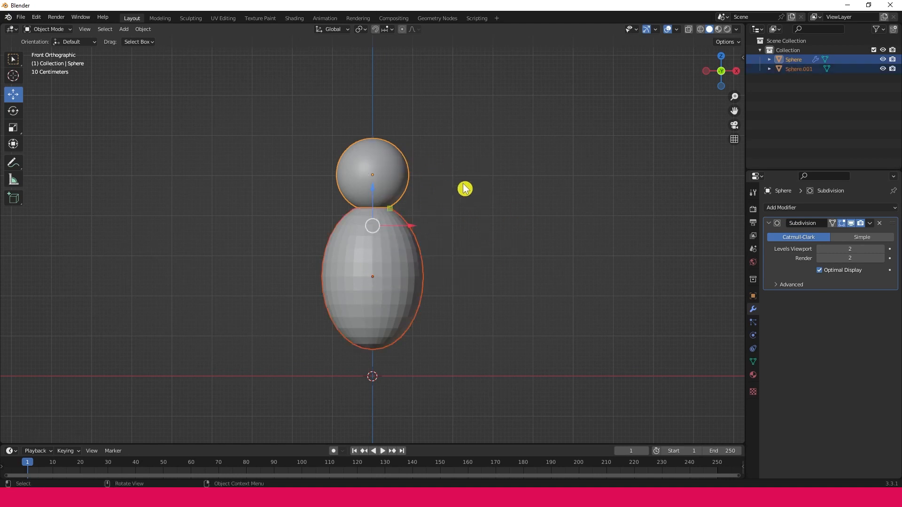
{"action": "left_click", "coordinate": [407, 181]}
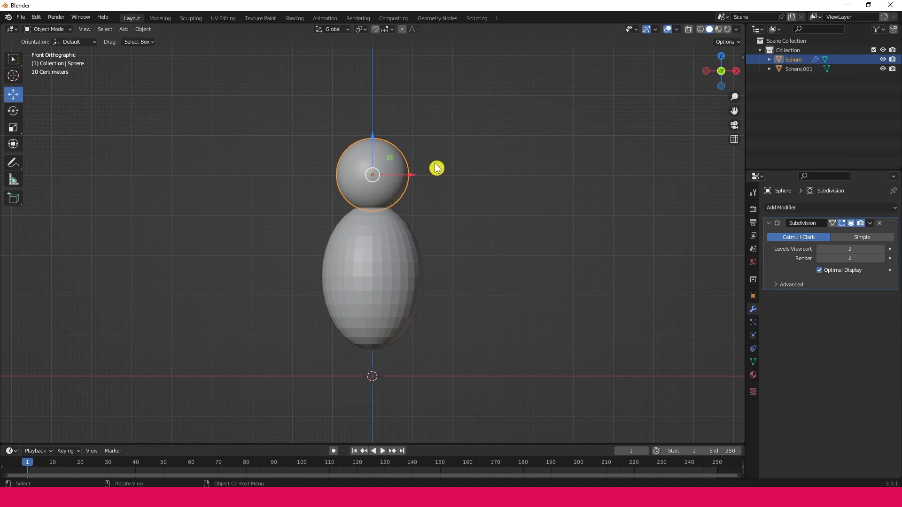
{"action": "left_click", "coordinate": [754, 362]}
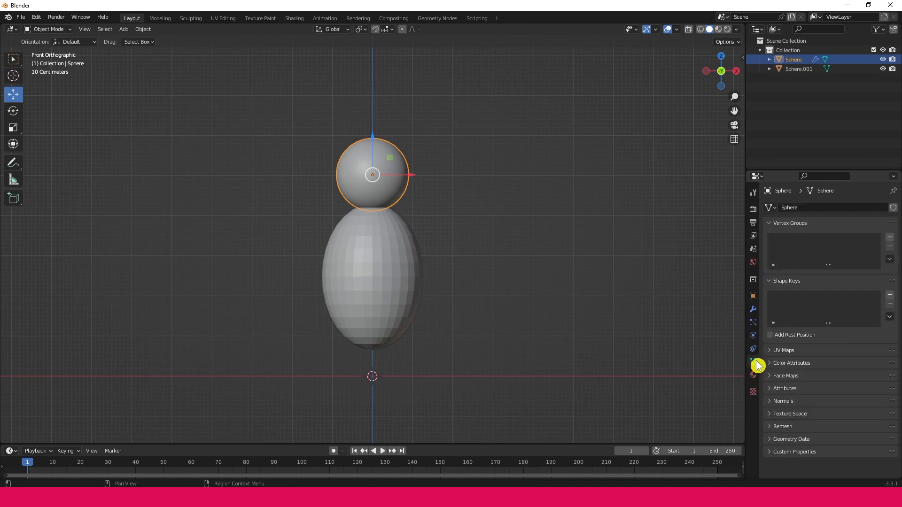
{"action": "left_click", "coordinate": [771, 403]}
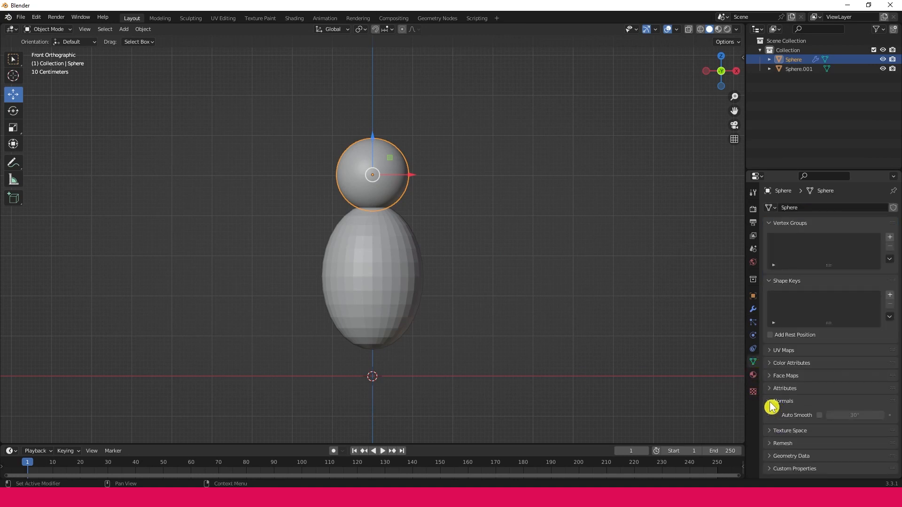
{"action": "left_click", "coordinate": [821, 417]}
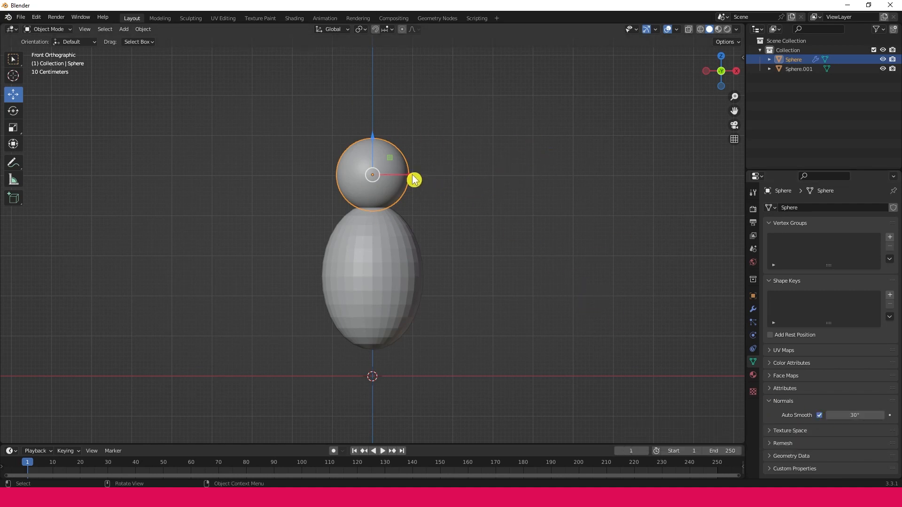
- Shade the body sphere smooth and enable Auto Smooth at 30° for its normals
{"action": "left_click", "coordinate": [379, 291]}
{"action": "right_click", "coordinate": [390, 247]}
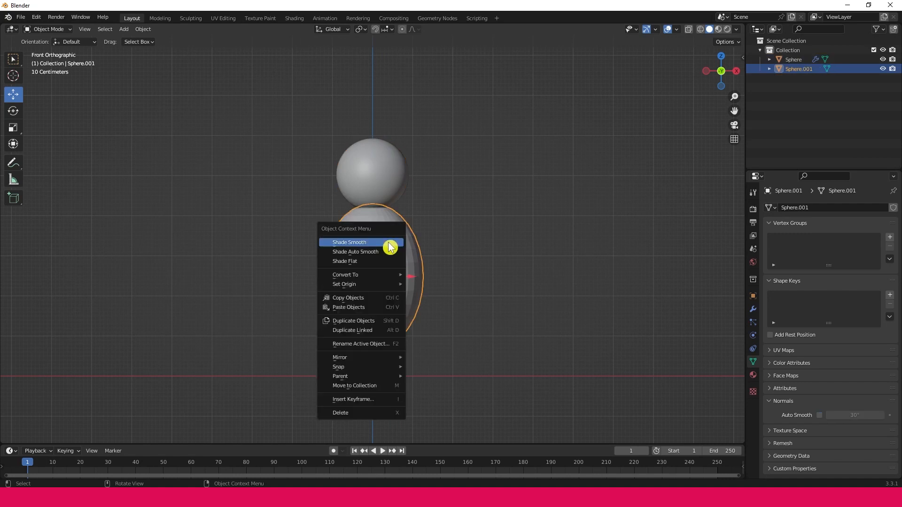
{"action": "left_click", "coordinate": [366, 243]}
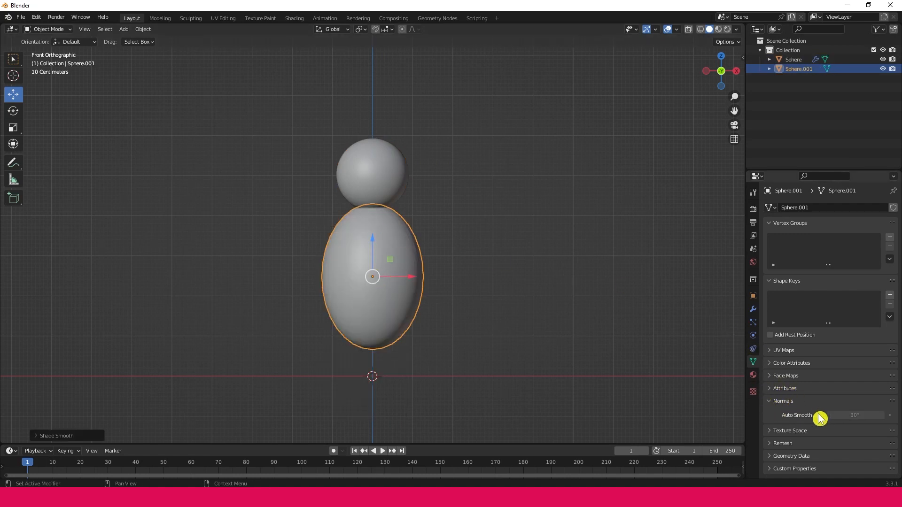
{"action": "left_click", "coordinate": [819, 415]}
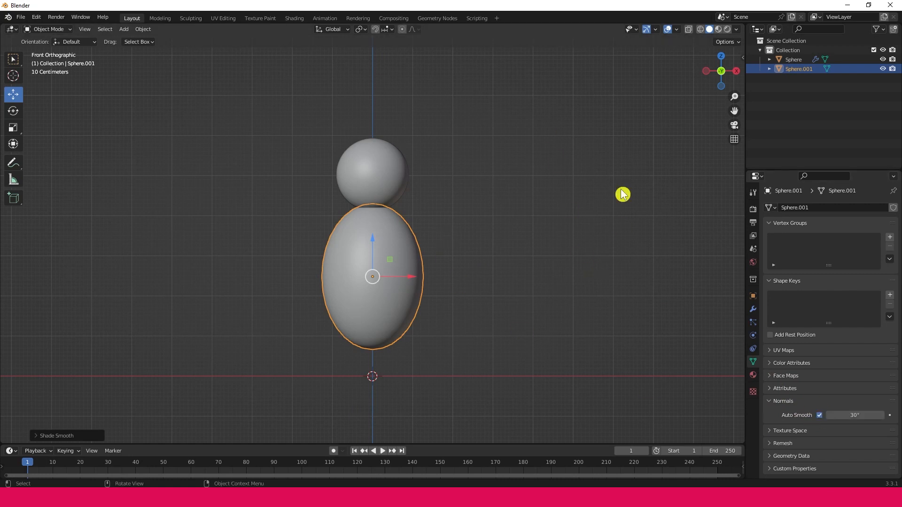
{"action": "left_click", "coordinate": [465, 210]}
{"action": "middle_click_drag", "start_coordinate": [464, 211], "coordinate": [372, 158]}
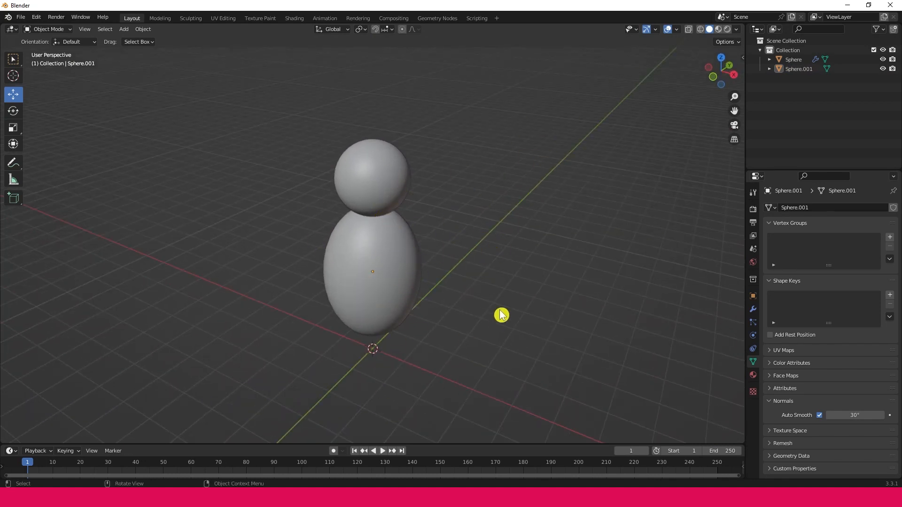
- Add a cylinder mesh and move it along X and Z to clear space beside the upper body in front view
{"action": "key", "text": "KP_1"}
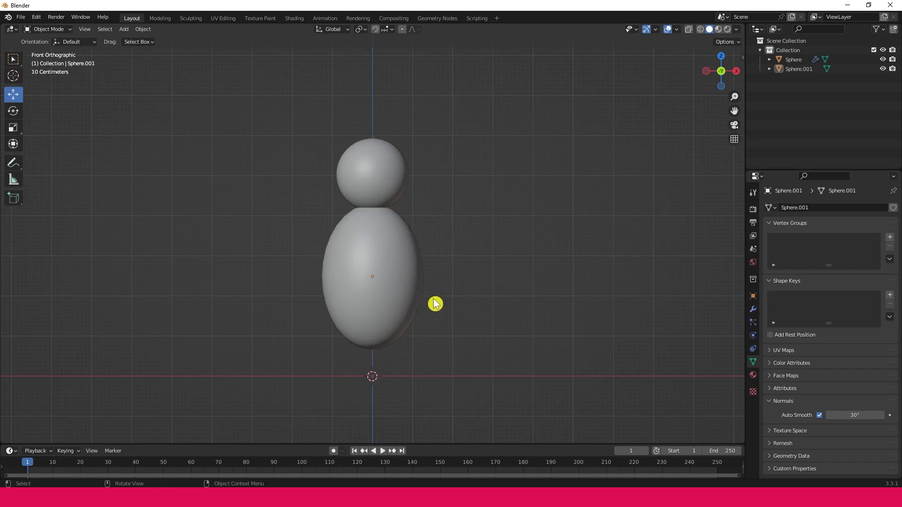
{"action": "key", "text": "shift+a"}
{"action": "mouse_move", "coordinate": [465, 274]}
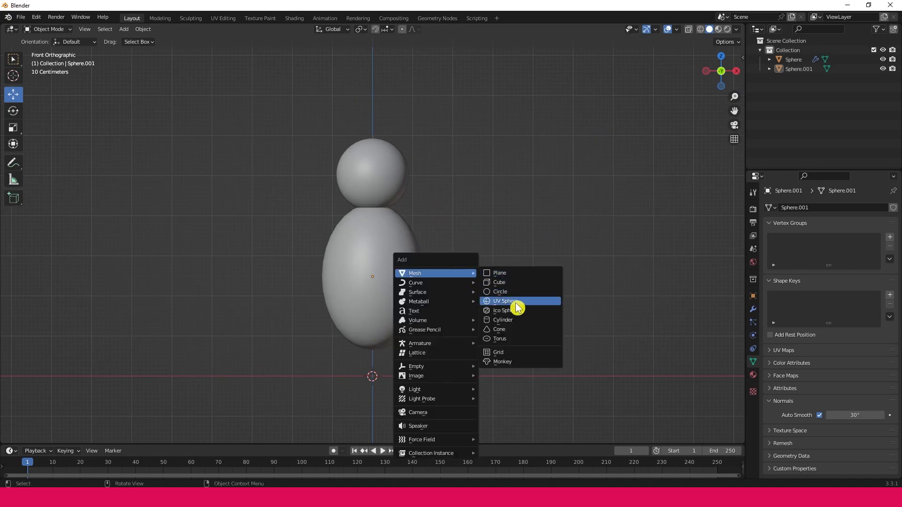
{"action": "left_click", "coordinate": [510, 320]}
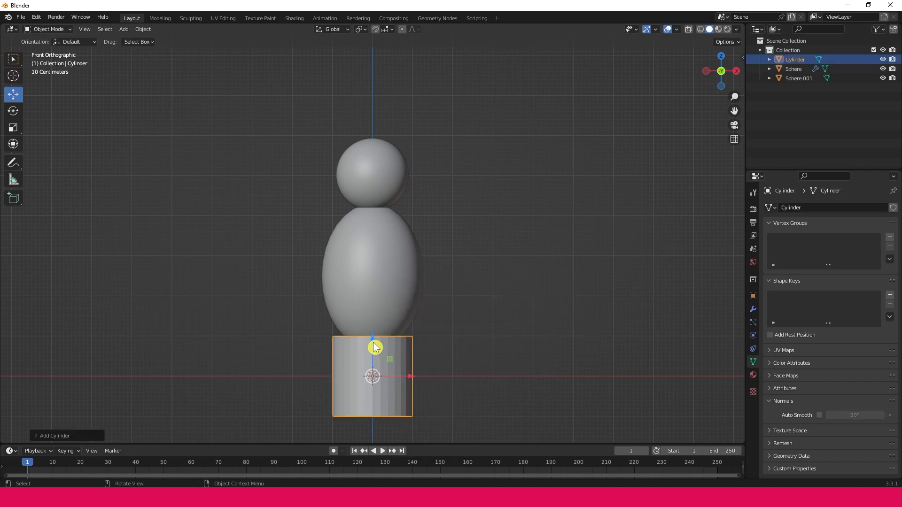
{"action": "left_click_drag", "start_coordinate": [409, 379], "coordinate": [581, 375]}
{"action": "left_click_drag", "start_coordinate": [558, 342], "coordinate": [555, 179]}
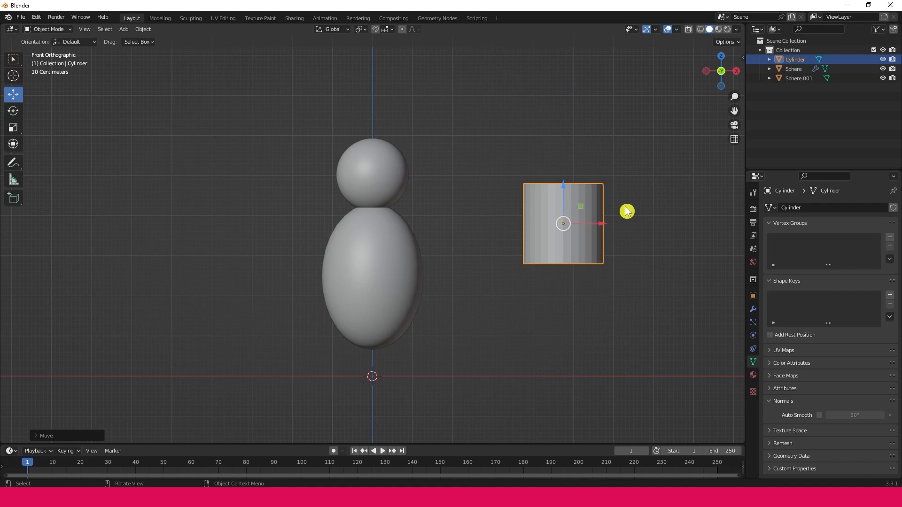
- Shape the cylinder into a thin upright rod: scale it to about 0.2, stretch it along Z, and shrink it by about 0.86
{"action": "key", "text": "s"}
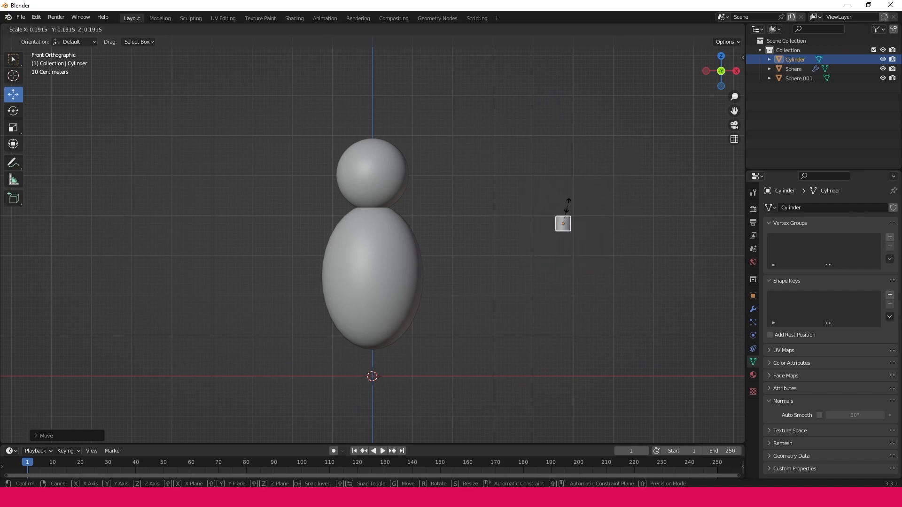
{"action": "left_click", "coordinate": [568, 188]}
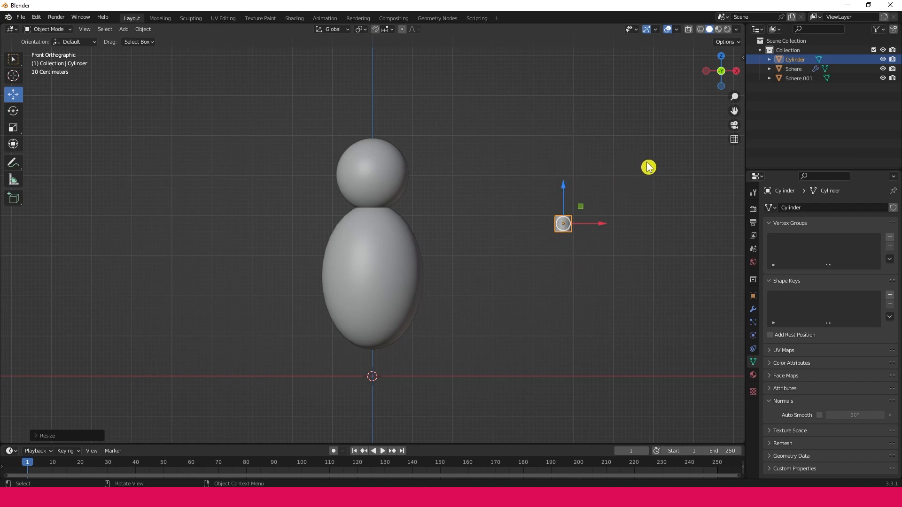
{"action": "key", "text": "s"}
{"action": "key", "text": "z"}
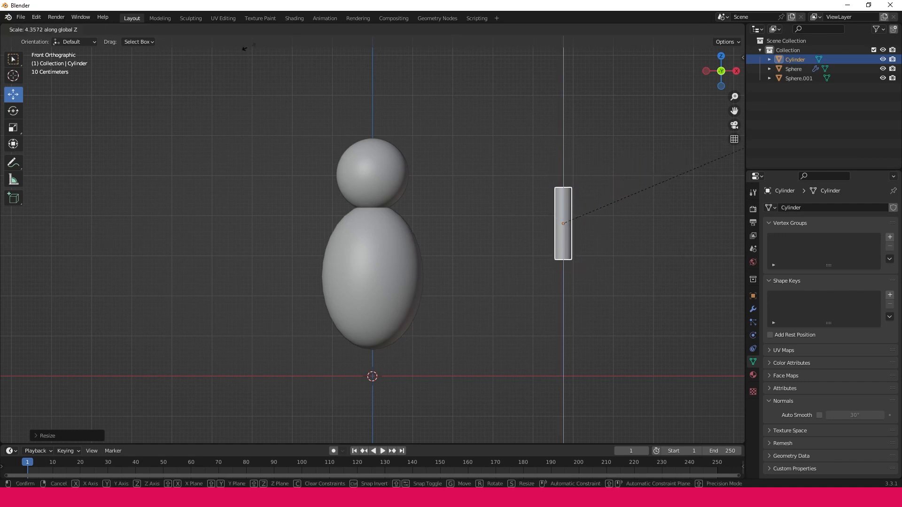
{"action": "left_click", "coordinate": [449, 400]}
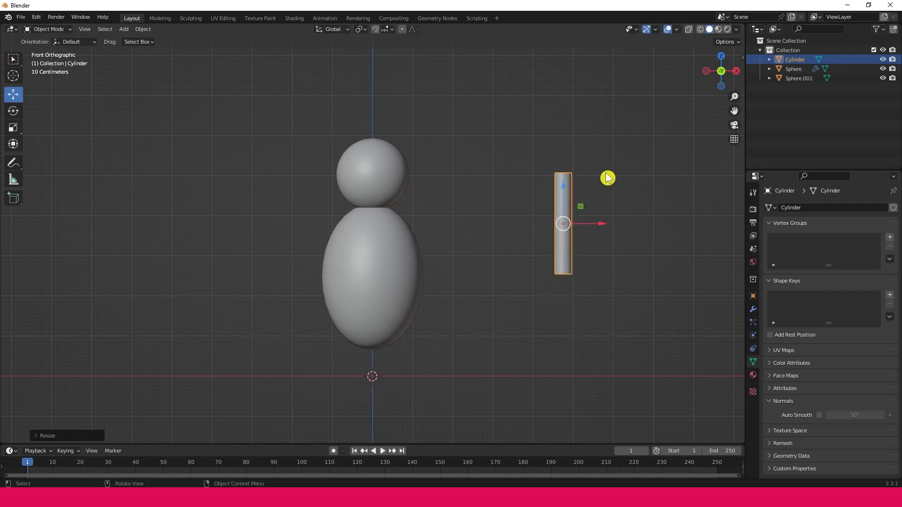
{"action": "key", "text": "s"}
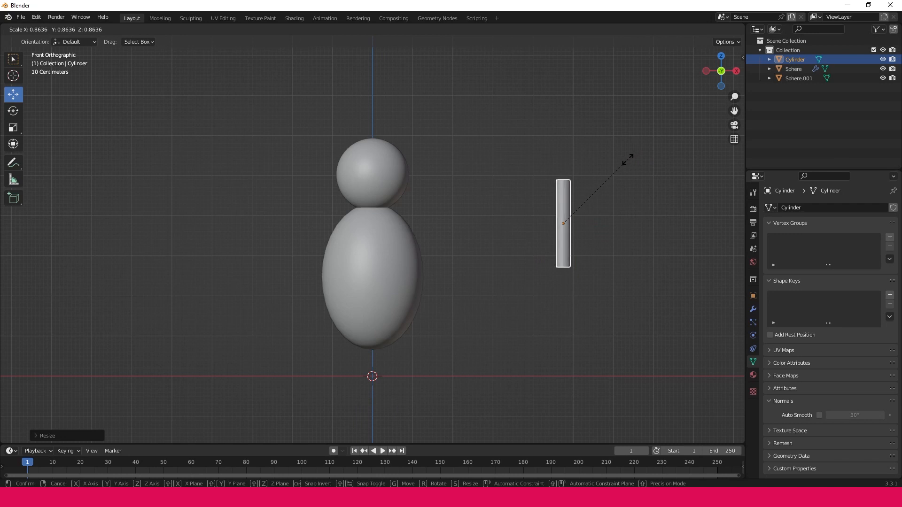
{"action": "left_click", "coordinate": [627, 160]}
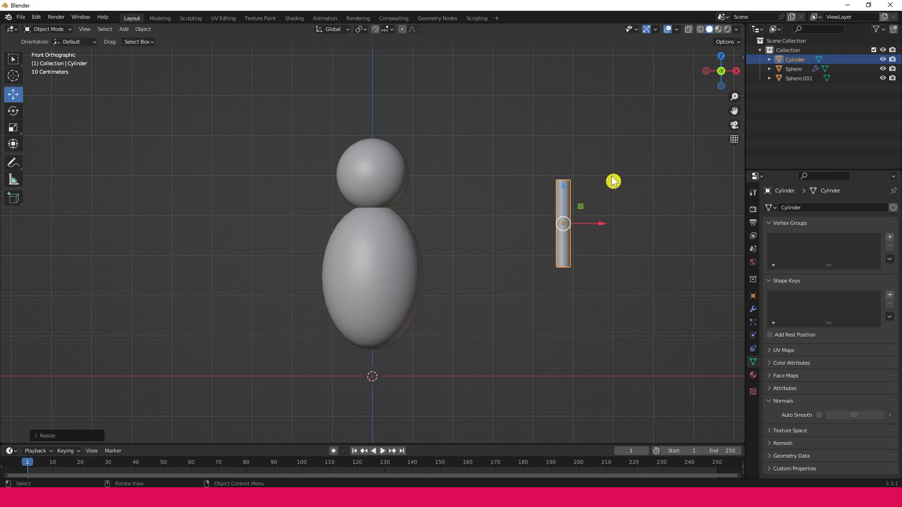
- Rotate the thin cylinder 90° about the Y axis so it lies horizontally
{"action": "key", "text": "r"}
{"action": "key", "text": "y"}
{"action": "type", "text": "90"}
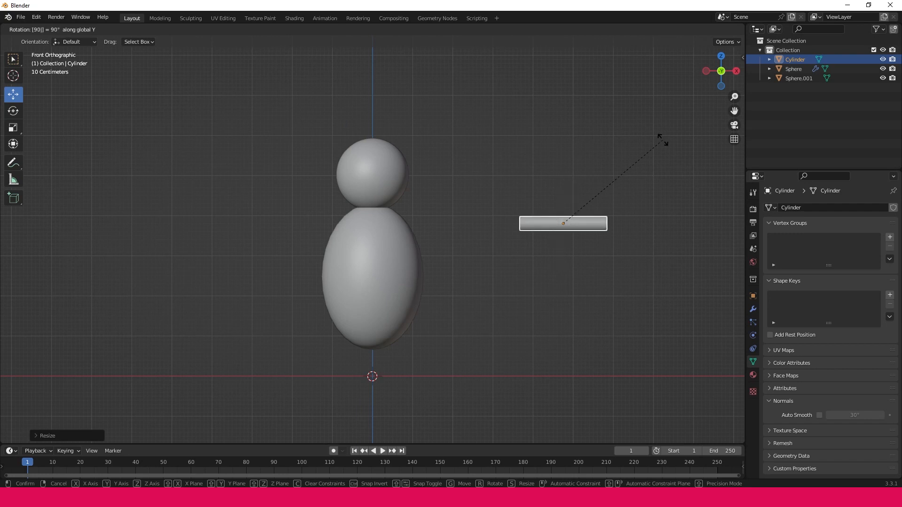
{"action": "key", "text": "Return"}
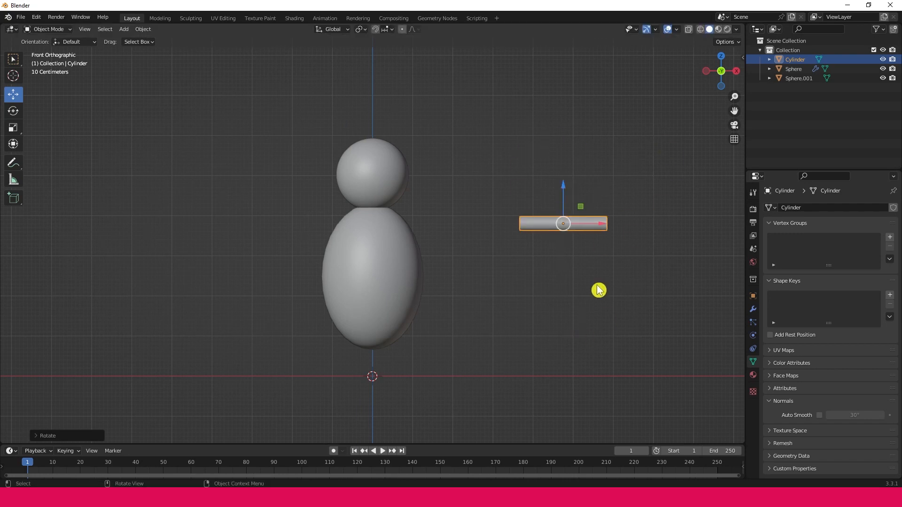
- Fit the horizontal cylinder into the upper side of the body as an arm and scale it down slightly
{"action": "left_click_drag", "start_coordinate": [590, 226], "coordinate": [459, 234]}
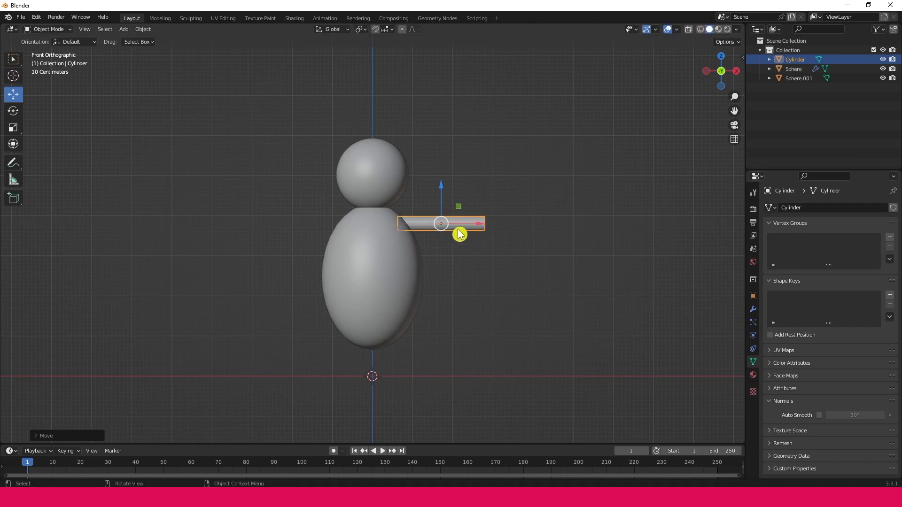
{"action": "left_click_drag", "start_coordinate": [444, 192], "coordinate": [444, 196]}
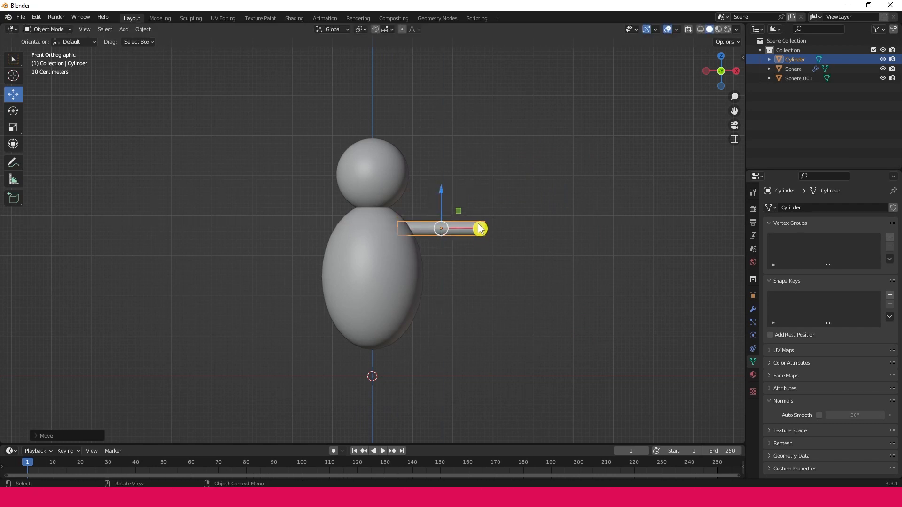
{"action": "left_click", "coordinate": [421, 231]}
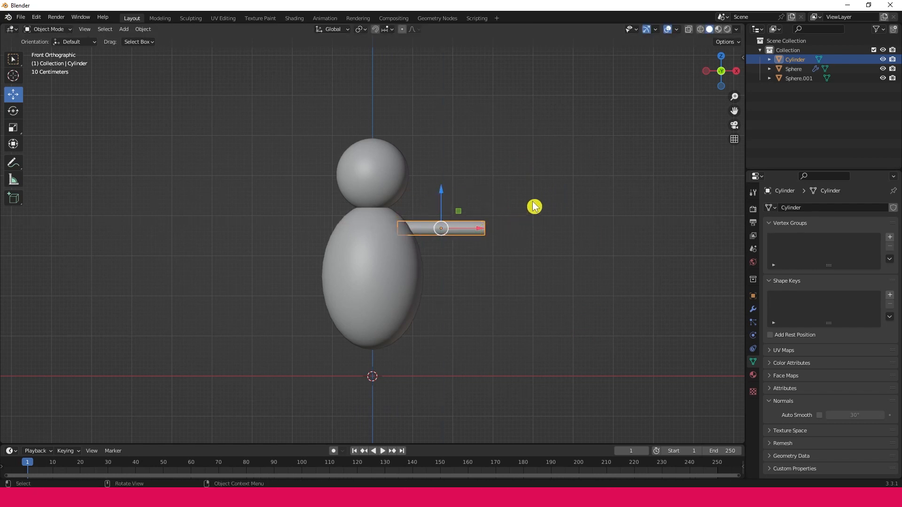
{"action": "key", "text": "s"}
{"action": "left_click", "coordinate": [541, 188]}
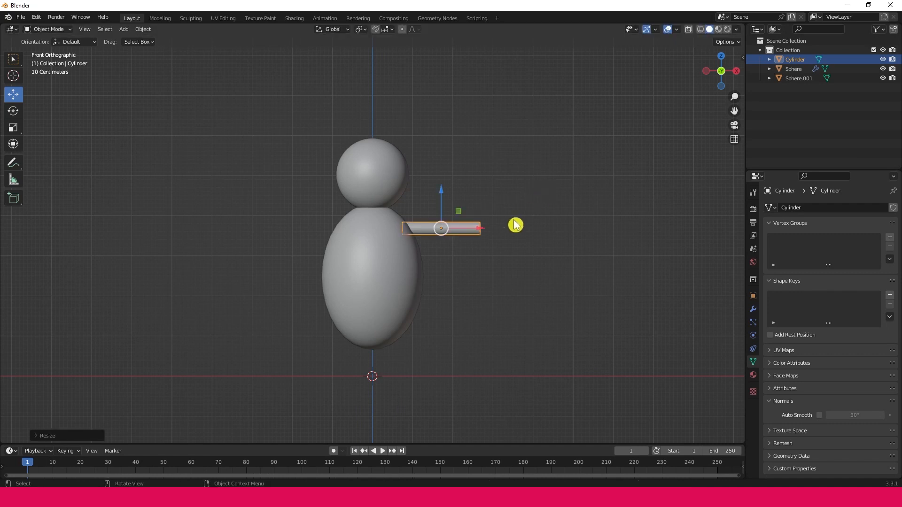
{"action": "left_click", "coordinate": [522, 206]}
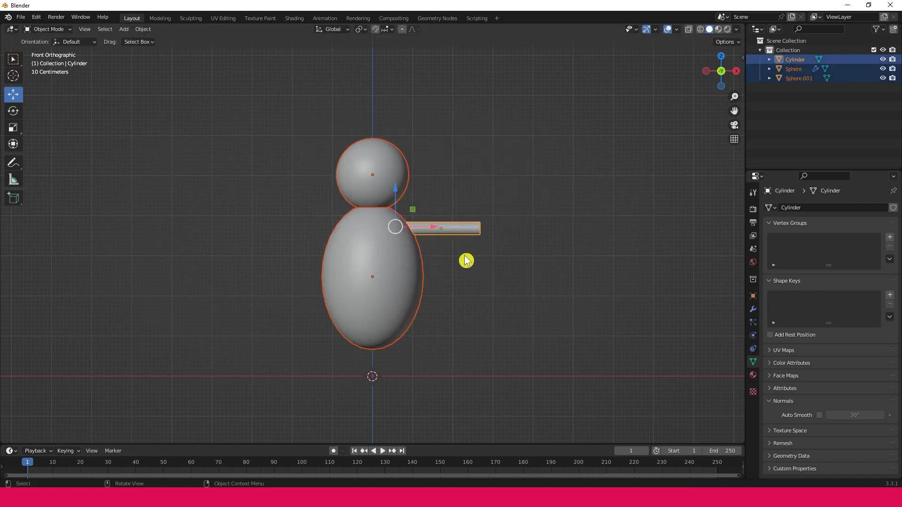
{"action": "scroll", "coordinate": [466, 260], "scroll_direction": "up", "scroll_amount": 3}
{"action": "left_click", "coordinate": [461, 318]}
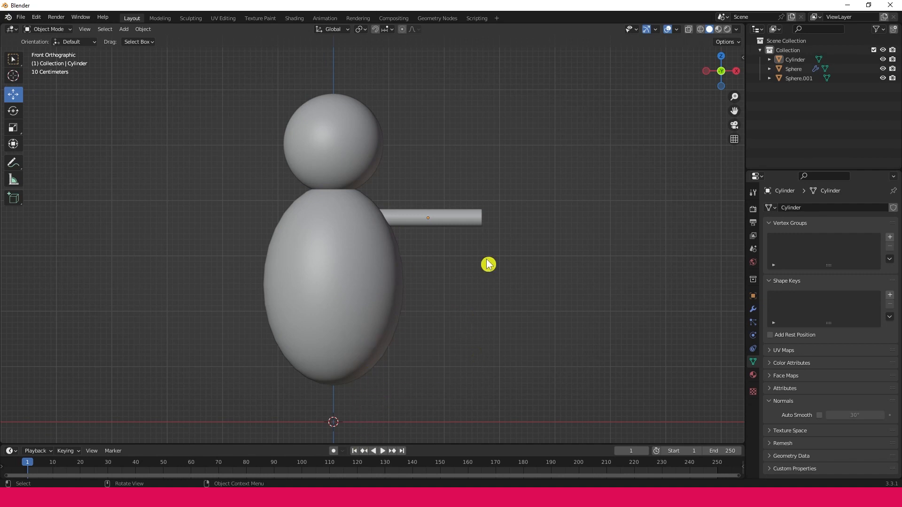
- Duplicate the arm cylinder and move the copy along X into the clear space beyond the arm
{"action": "left_click", "coordinate": [461, 226]}
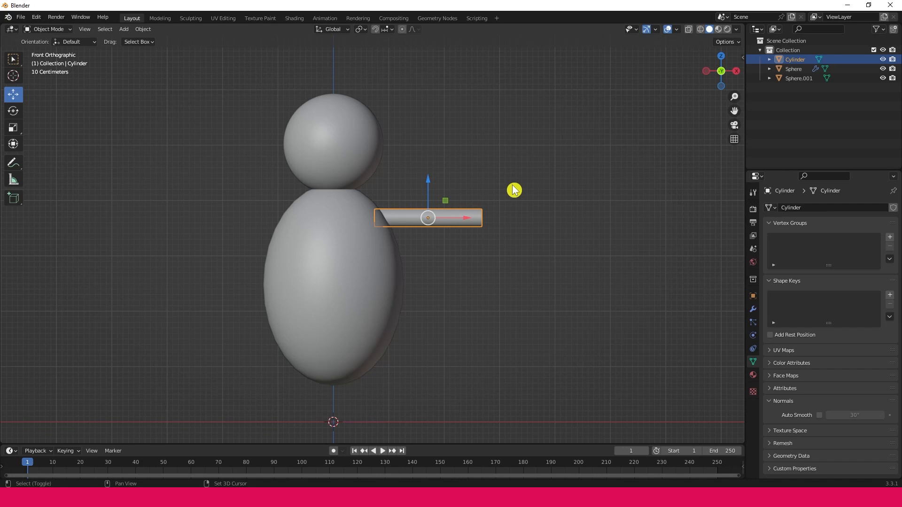
{"action": "key", "text": "shift+d"}
{"action": "right_click", "coordinate": [637, 83]}
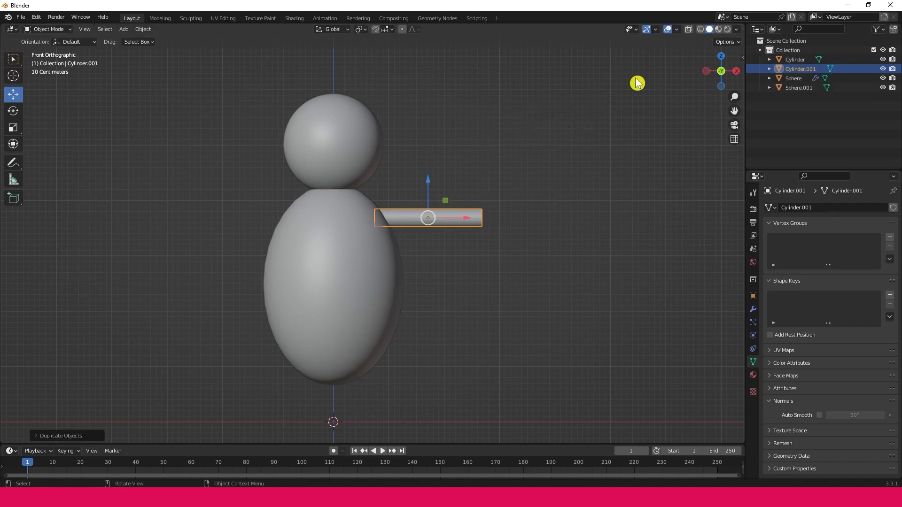
{"action": "left_click_drag", "start_coordinate": [467, 223], "coordinate": [663, 225]}
{"action": "scroll", "coordinate": [644, 238], "scroll_direction": "down", "scroll_amount": 2}
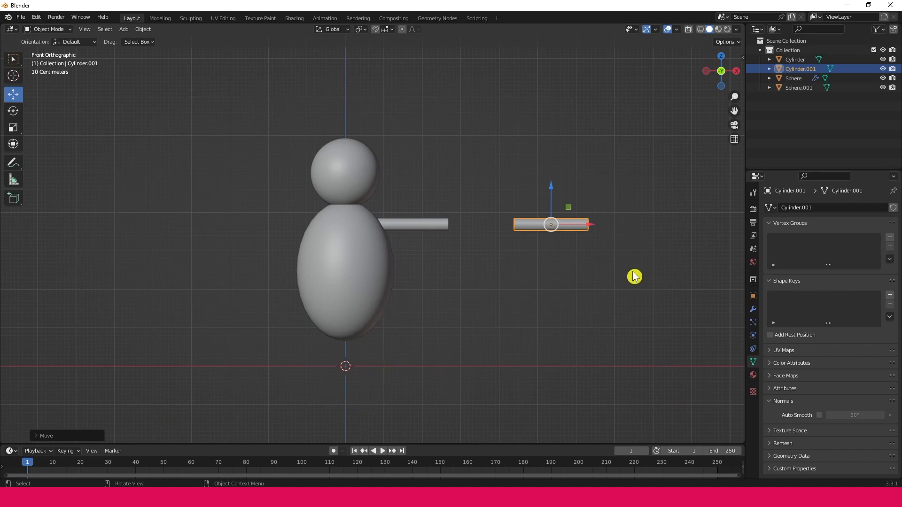
- Rotate the duplicated cylinder 90° about the Y axis so it stands upright
{"action": "key", "text": "r"}
{"action": "type", "text": "y"}
{"action": "type", "text": "90"}
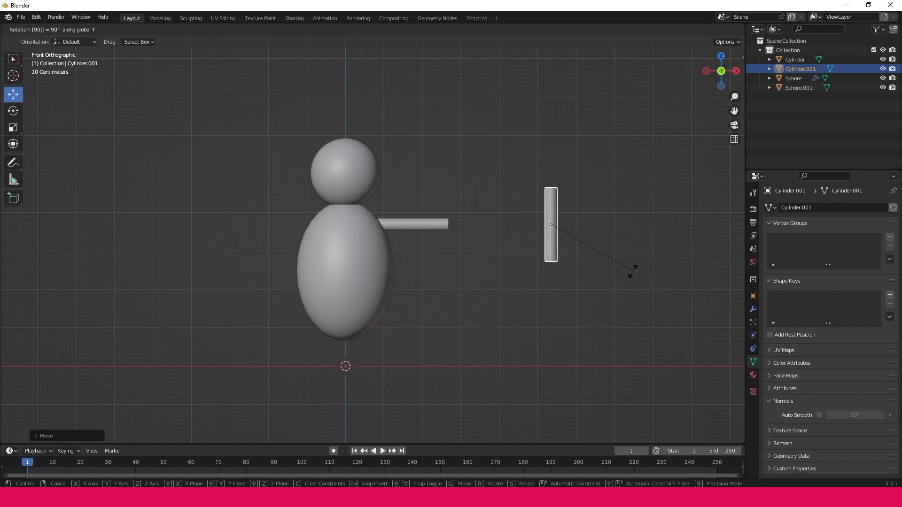
{"action": "left_click", "coordinate": [634, 276]}
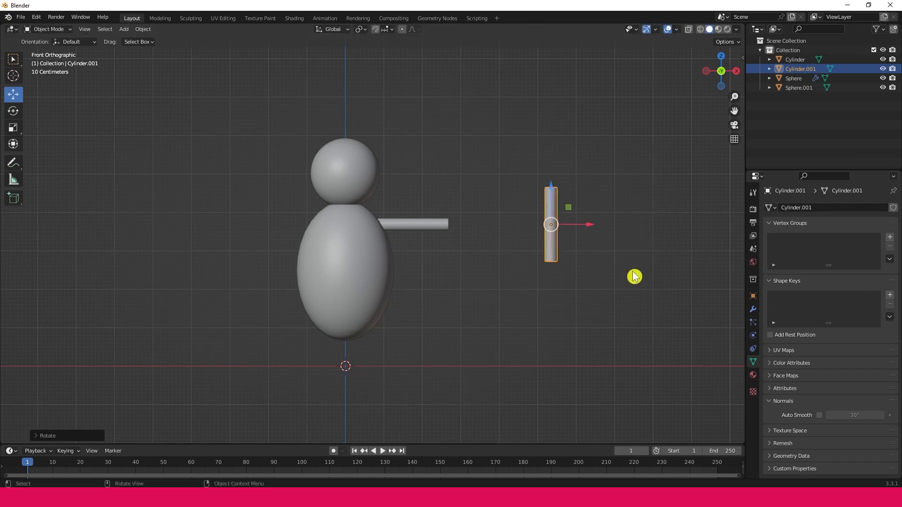
{"action": "left_click", "coordinate": [634, 276]}
- Move the upright cylinder along X and Z under the arm side of the body's lower end as a leg
{"action": "left_click", "coordinate": [554, 243]}
{"action": "left_click_drag", "start_coordinate": [584, 227], "coordinate": [398, 257]}
{"action": "left_click_drag", "start_coordinate": [371, 194], "coordinate": [366, 316]}
{"action": "left_click", "coordinate": [478, 253]}
- Raise the whole figure along Z until the bottom of the leg rests on the ground line
{"action": "left_click_drag", "start_coordinate": [520, 137], "coordinate": [281, 329]}
{"action": "left_click_drag", "start_coordinate": [367, 225], "coordinate": [369, 201]}
{"action": "left_click", "coordinate": [455, 228]}
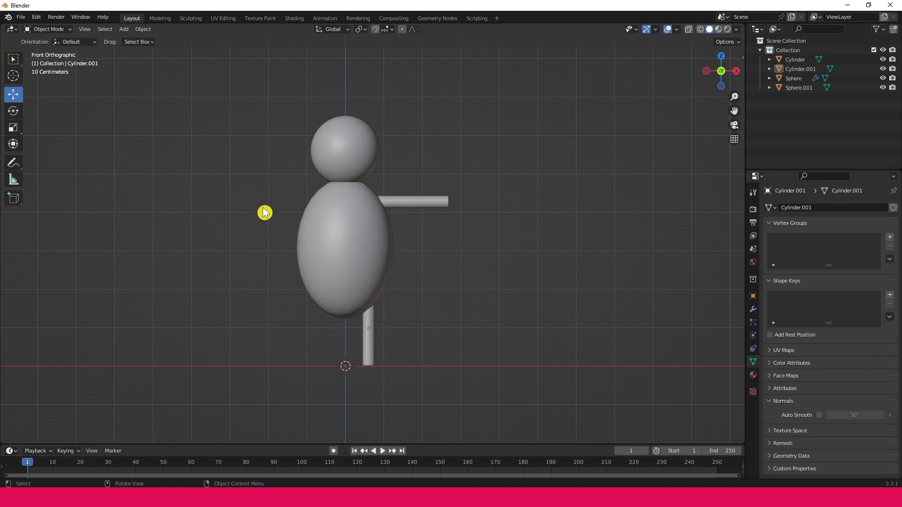
- Duplicate the arm cylinder in place and set the copy's origin to the 3D cursor
{"action": "left_click", "coordinate": [415, 202]}
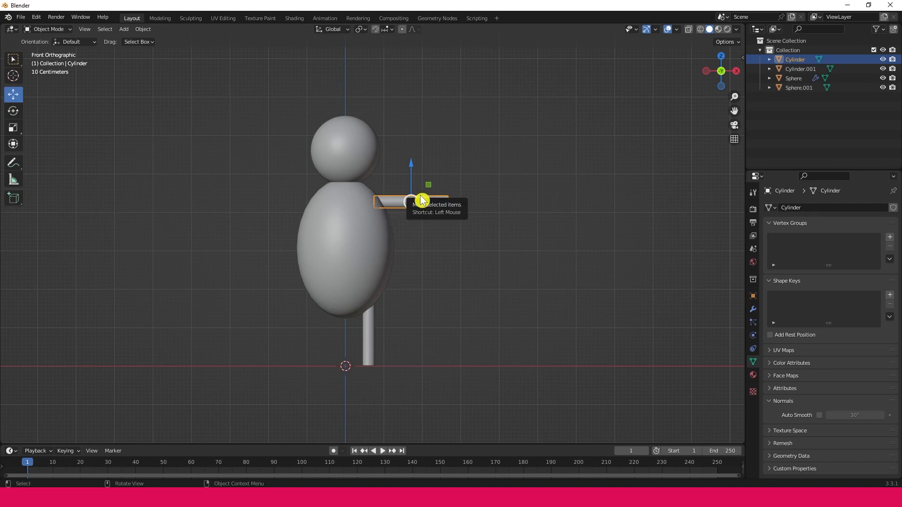
{"action": "key", "text": "shift+d"}
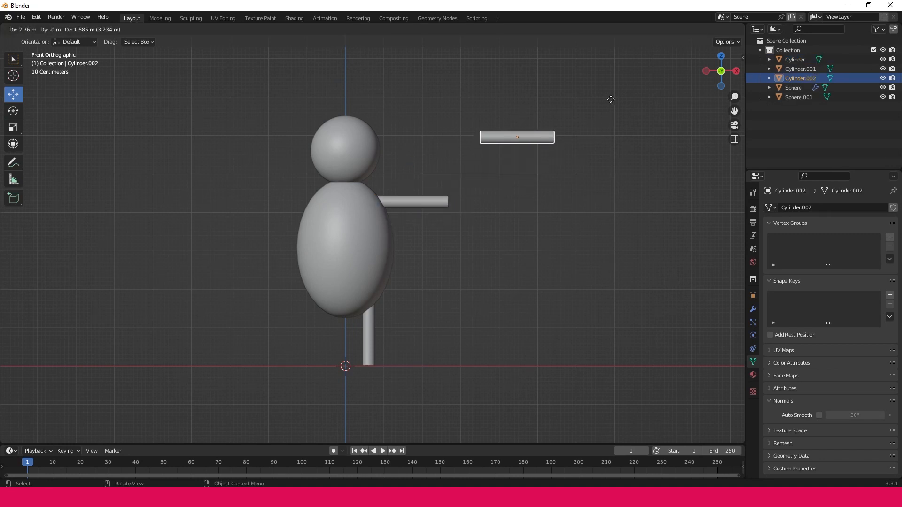
{"action": "right_click", "coordinate": [540, 196]}
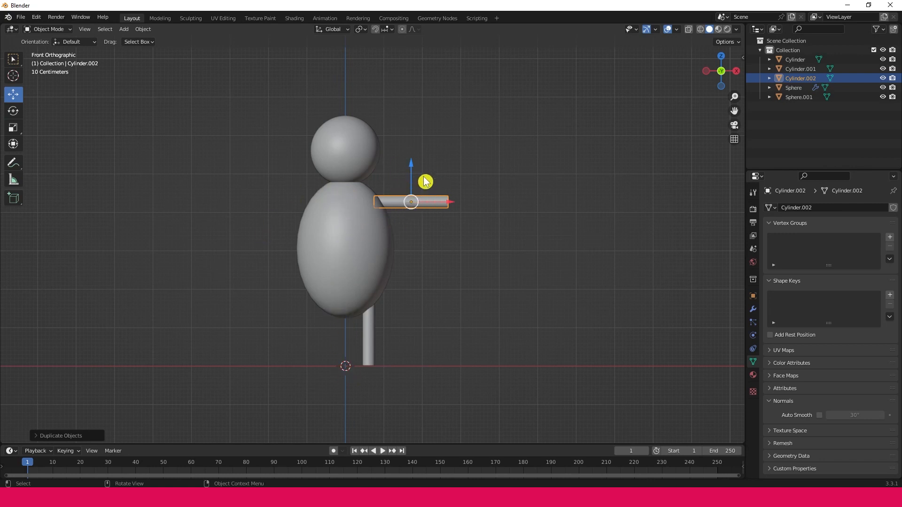
{"action": "left_click", "coordinate": [142, 30]}
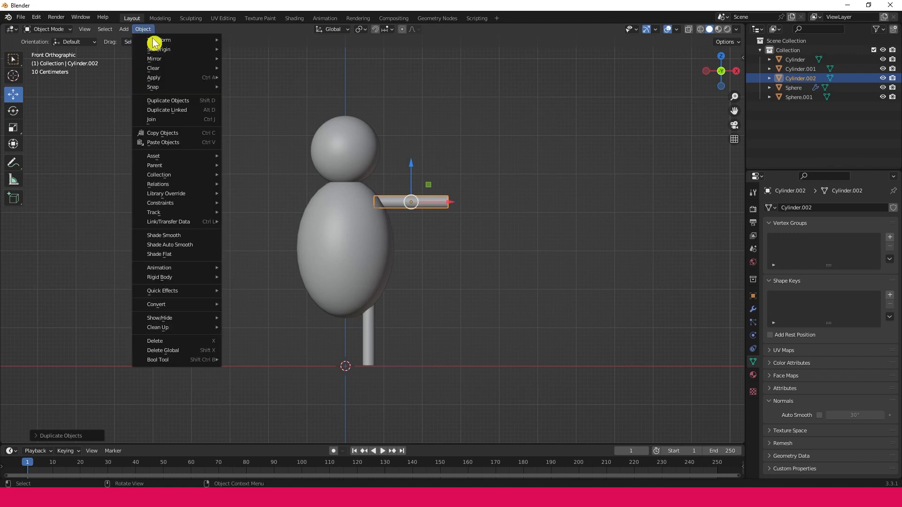
{"action": "mouse_move", "coordinate": [162, 50]}
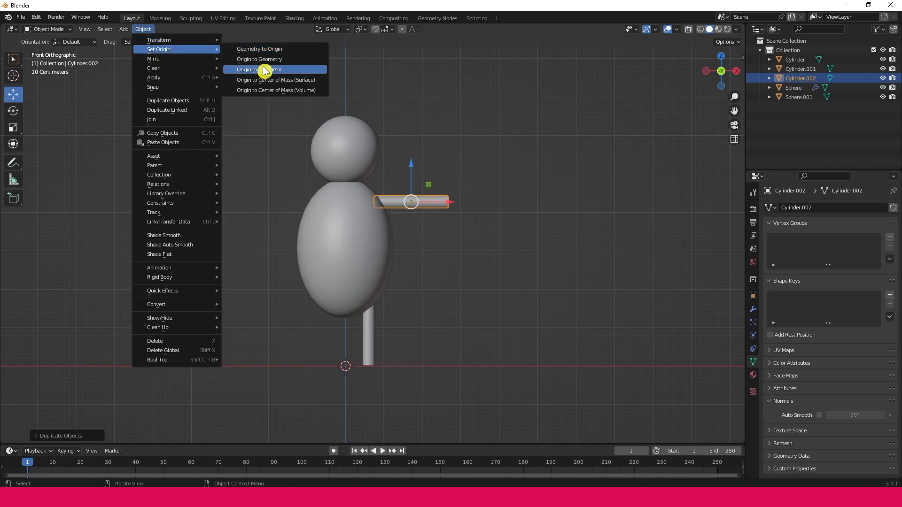
{"action": "left_click", "coordinate": [278, 71]}
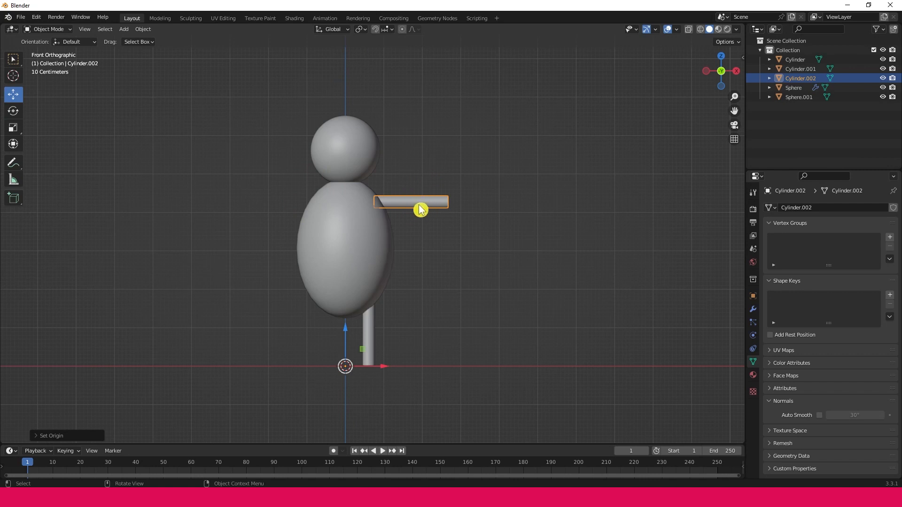
- Mirror the duplicated arm along the global X axis to form the opposite arm
{"action": "left_click", "coordinate": [143, 29]}
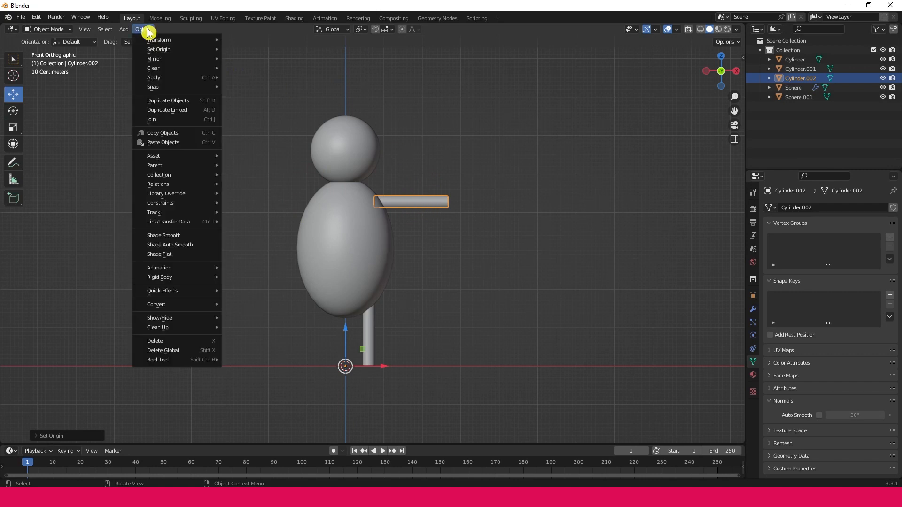
{"action": "mouse_move", "coordinate": [158, 62]}
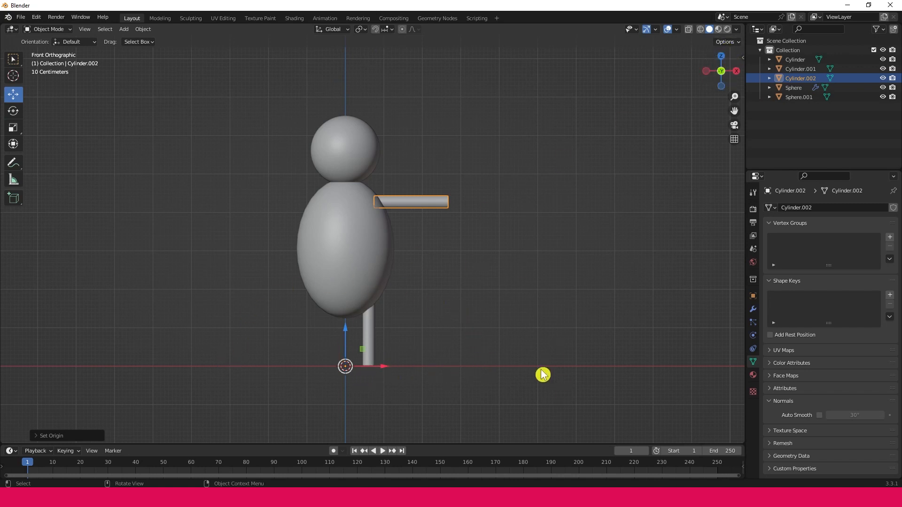
{"action": "left_click", "coordinate": [153, 31]}
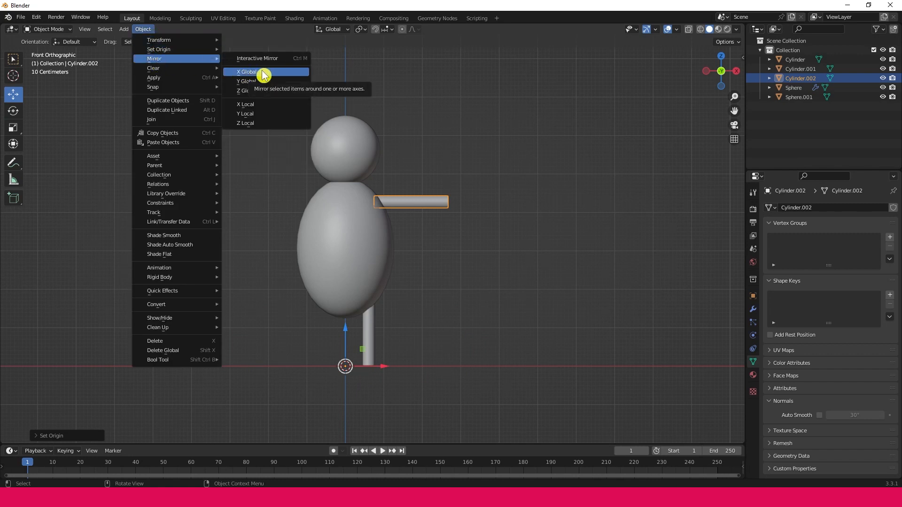
{"action": "left_click", "coordinate": [263, 75]}
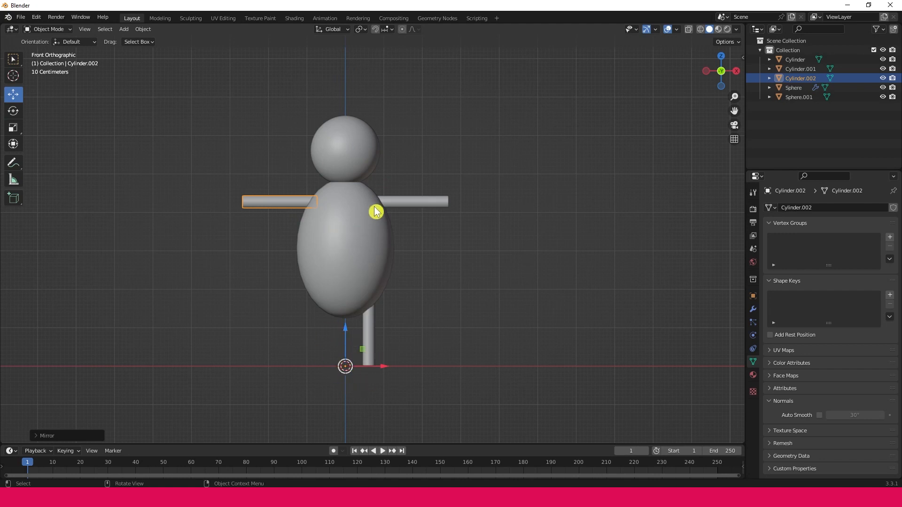
{"action": "left_click", "coordinate": [514, 306]}
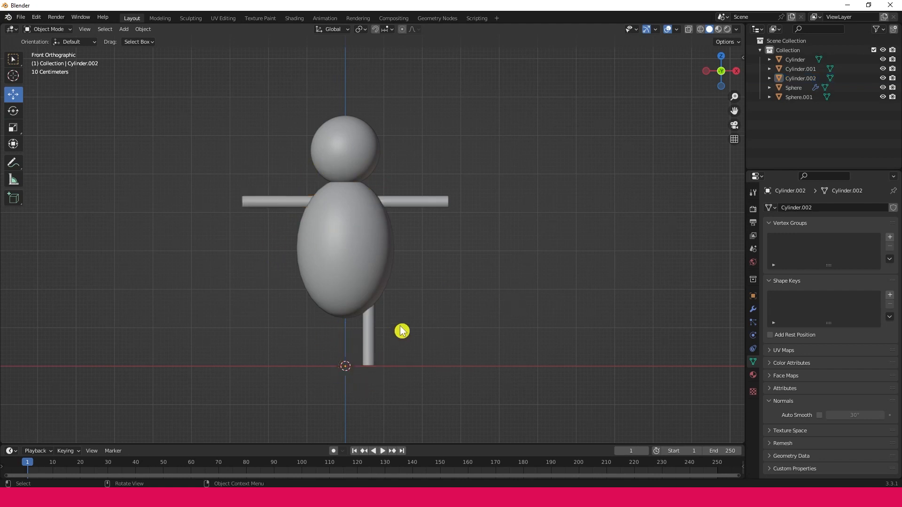
- Duplicate the leg cylinder in place and set the copy's origin to the 3D cursor
{"action": "left_click", "coordinate": [368, 348]}
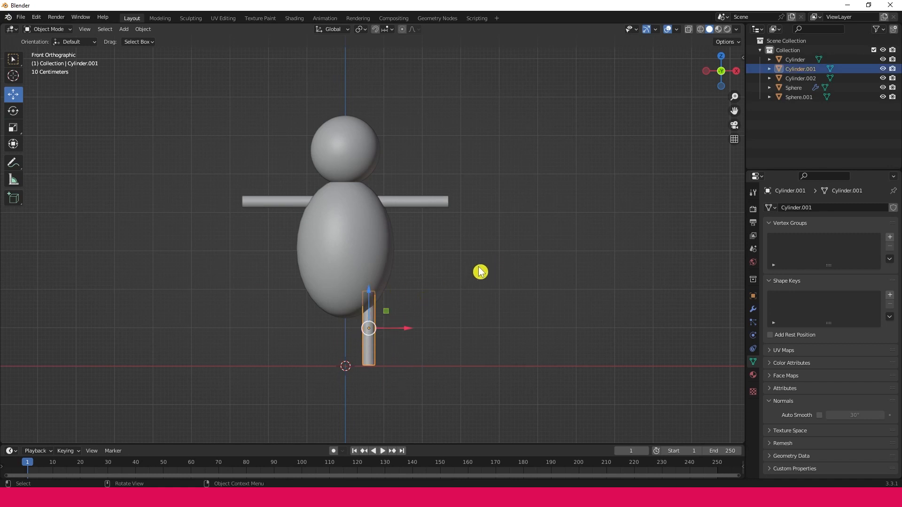
{"action": "key", "text": "shift+d"}
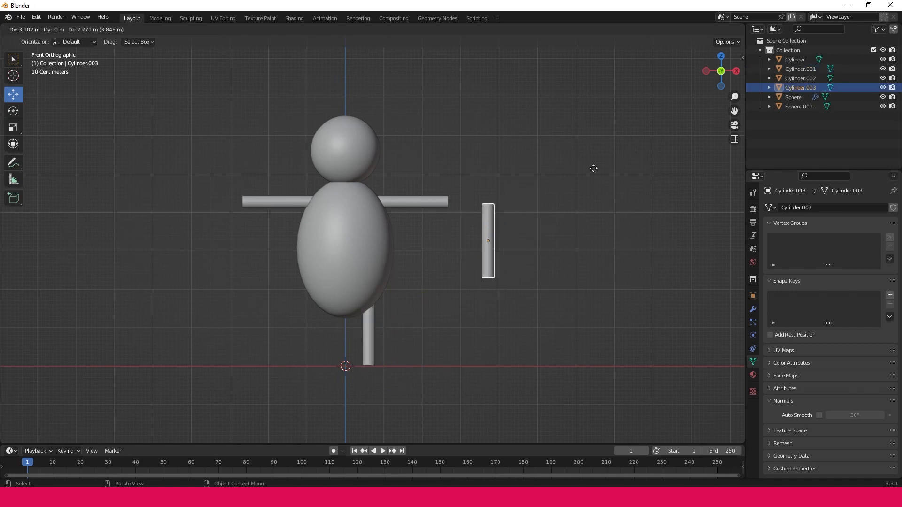
{"action": "right_click", "coordinate": [614, 131]}
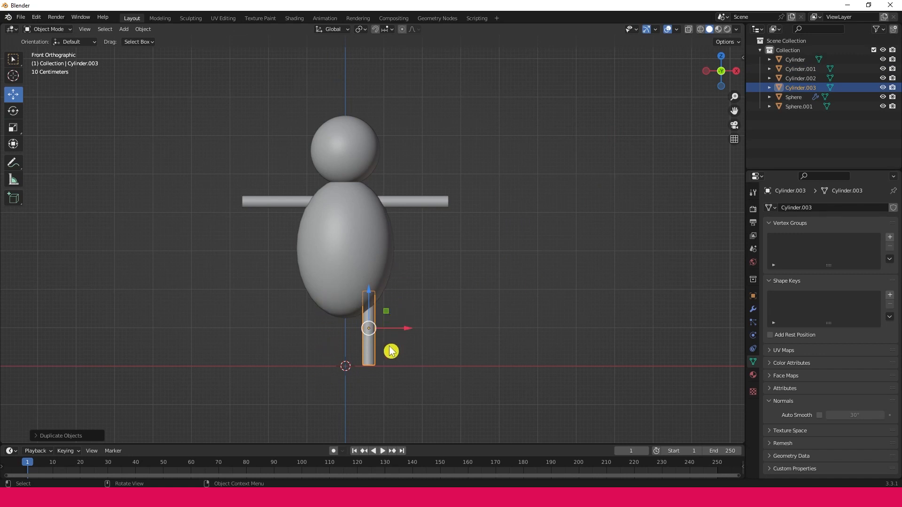
{"action": "left_click", "coordinate": [143, 29]}
{"action": "mouse_move", "coordinate": [176, 52]}
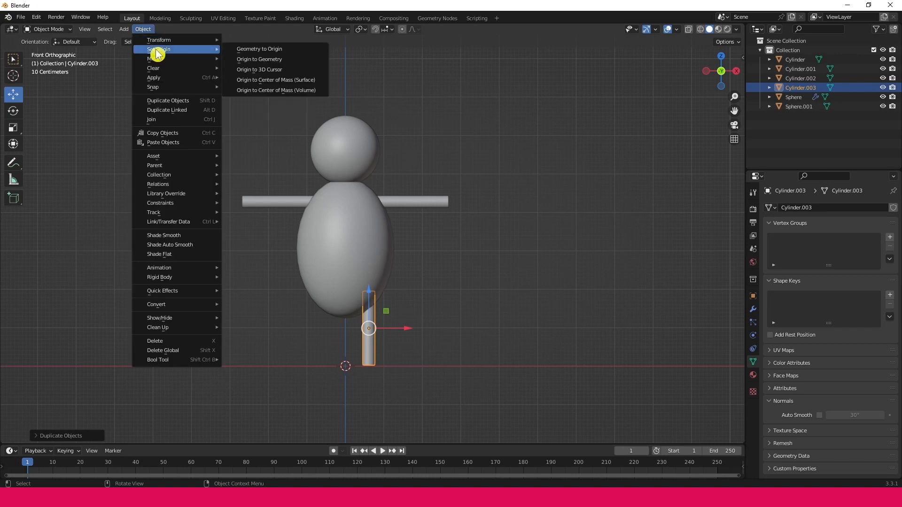
{"action": "left_click", "coordinate": [277, 70]}
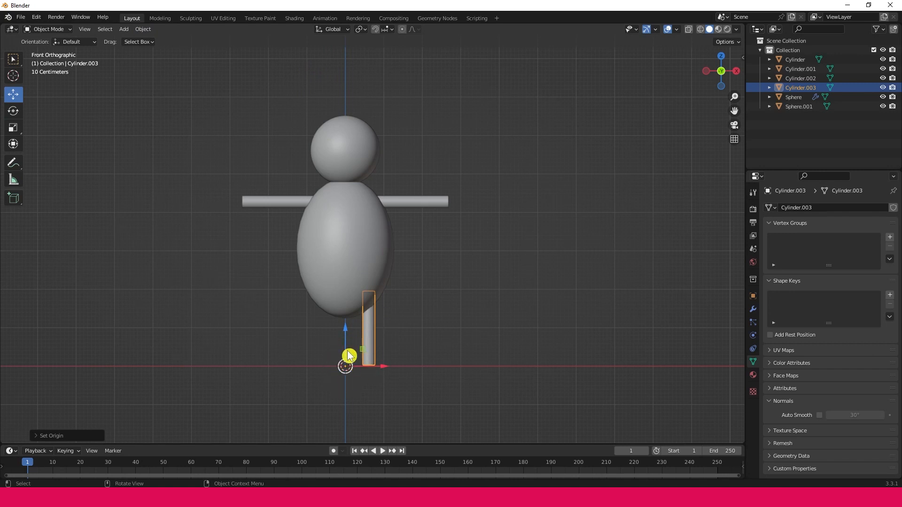
{"action": "left_click", "coordinate": [337, 365]}
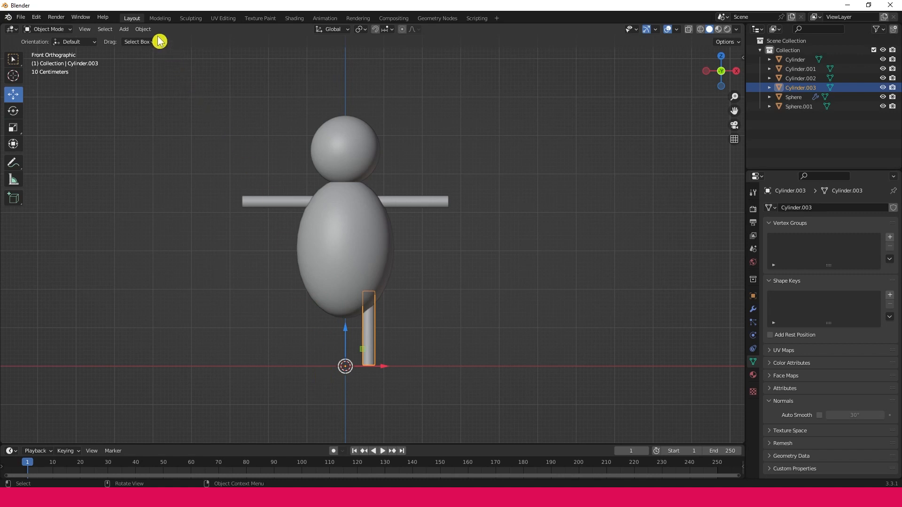
- Mirror the duplicated leg along the global X axis to form the second leg
{"action": "left_click", "coordinate": [144, 29]}
{"action": "mouse_move", "coordinate": [155, 62]}
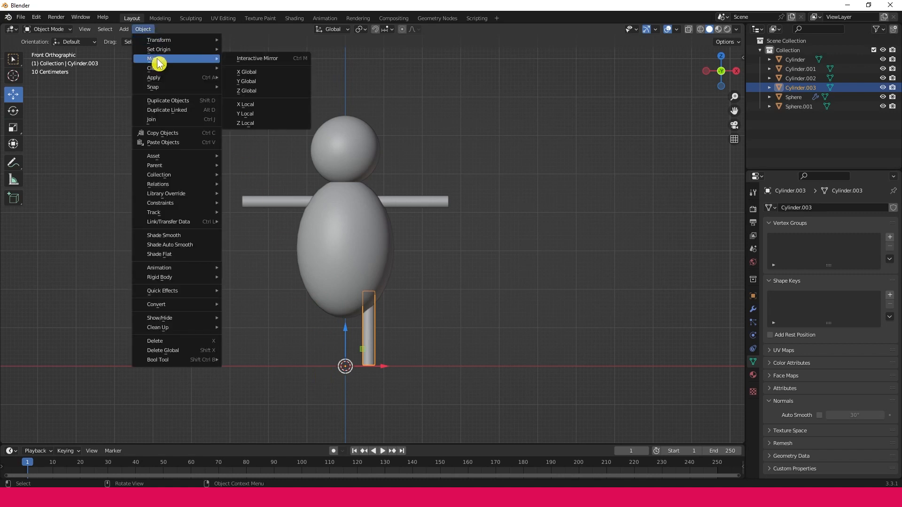
{"action": "left_click", "coordinate": [250, 73]}
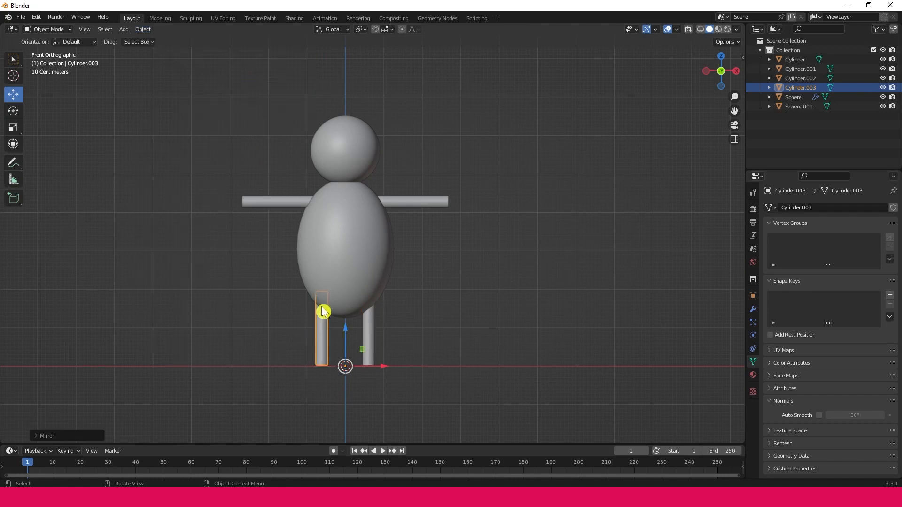
{"action": "left_click", "coordinate": [518, 282]}
{"action": "middle_click_drag", "start_coordinate": [503, 274], "coordinate": [422, 273]}
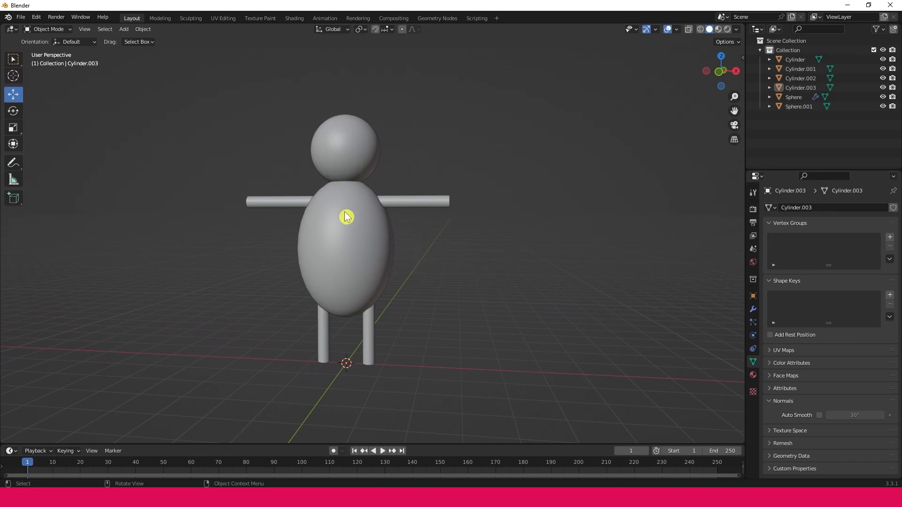
- Open the head sphere in Edit Mode with face selection and select one front face just above centre on the +X side
{"action": "key", "text": "KP_1"}
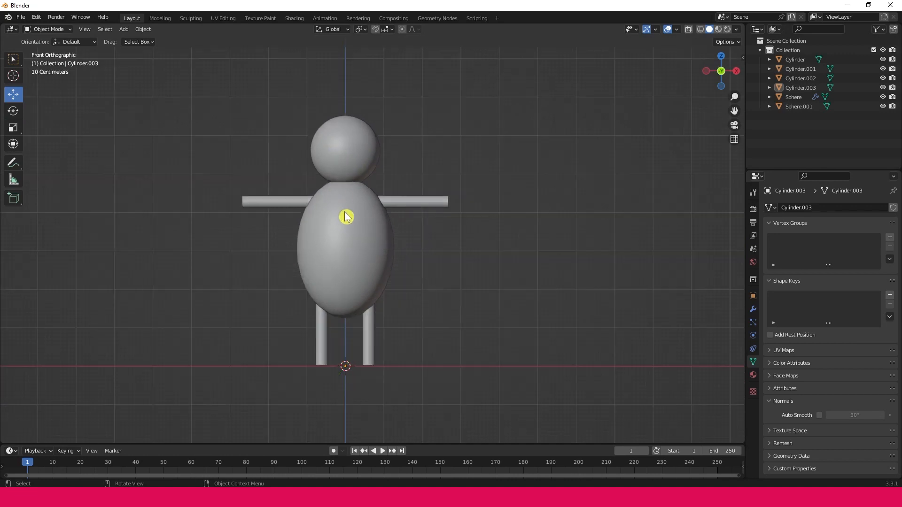
{"action": "left_click", "coordinate": [346, 147]}
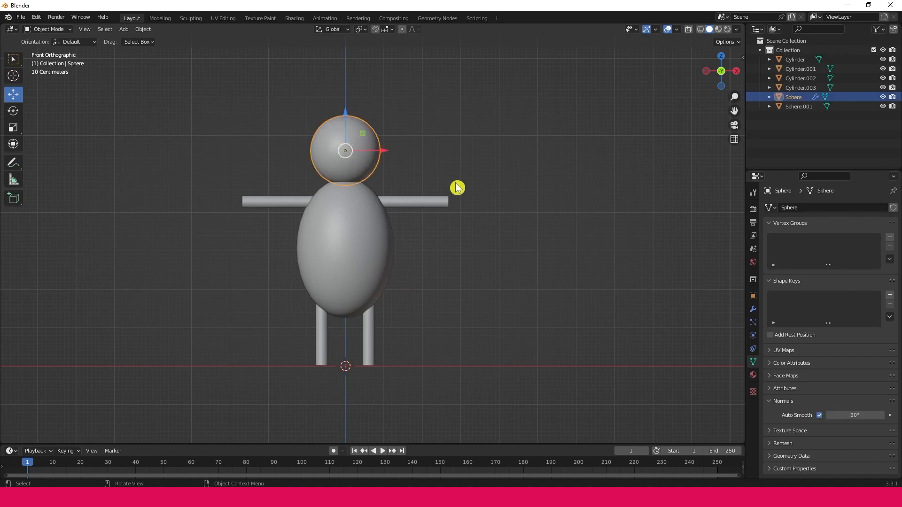
{"action": "key", "text": "Tab"}
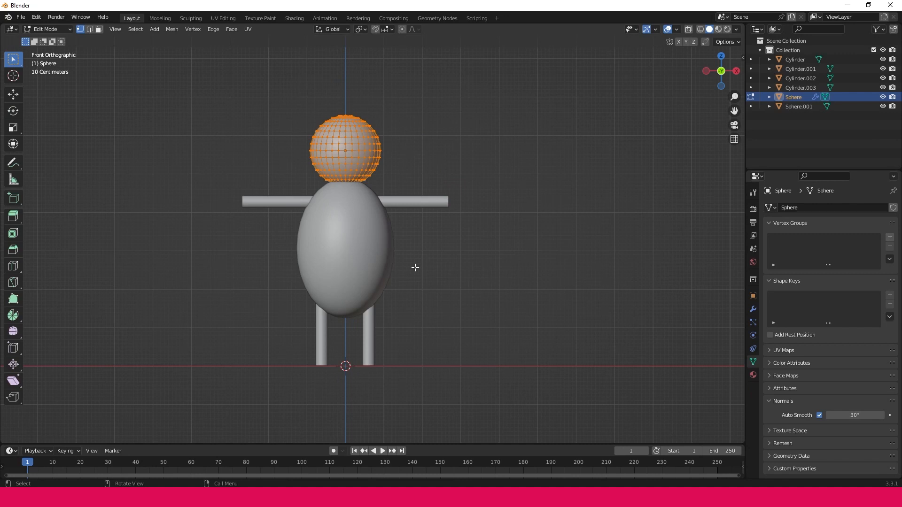
{"action": "key", "text": "KP_Decimal"}
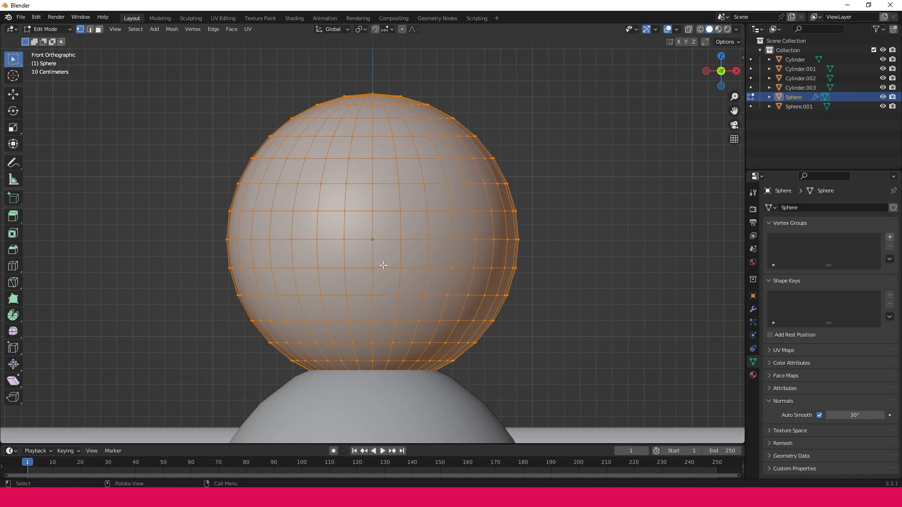
{"action": "left_click", "coordinate": [423, 185]}
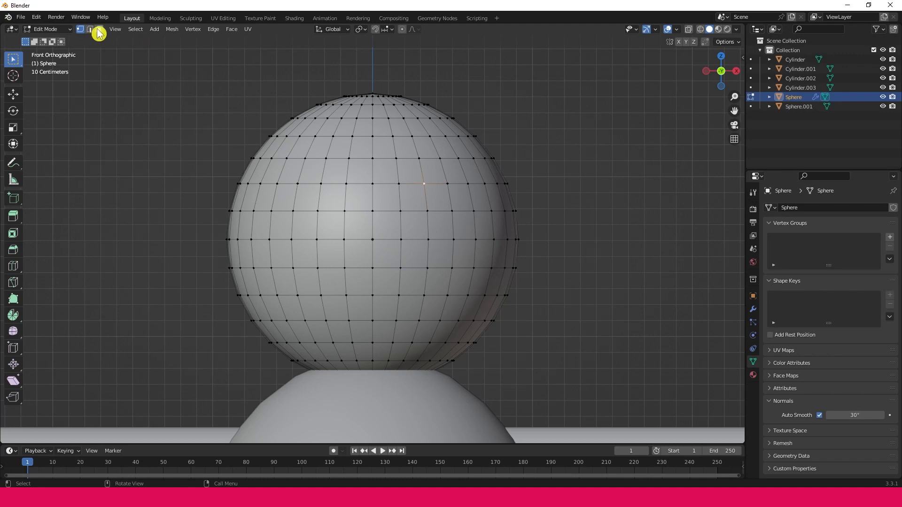
{"action": "left_click", "coordinate": [413, 192]}
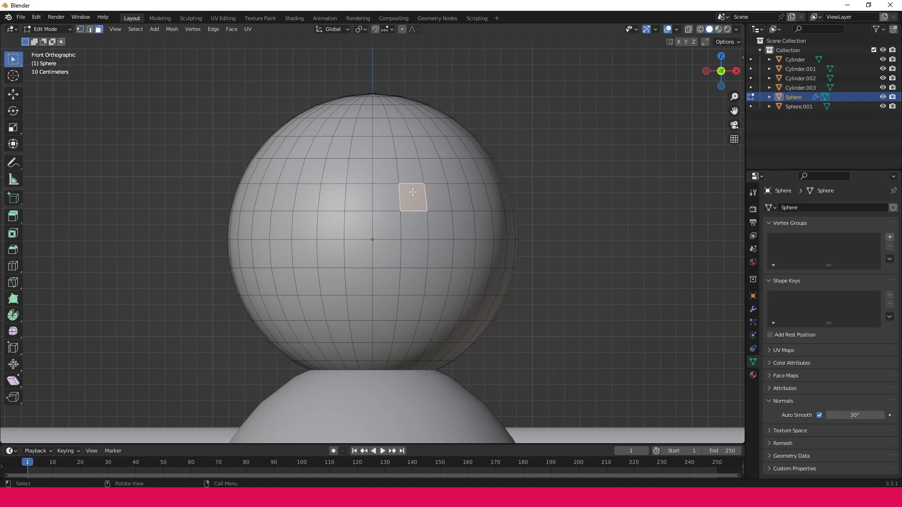
- Select all linked faces of the head and create a peach material, base color H 0.086, S 0.560, V 0.800, shown in Material Preview
{"action": "left_click", "coordinate": [339, 202]}
{"action": "key", "text": "ctrl+z"}
{"action": "key", "text": "ctrl+l"}
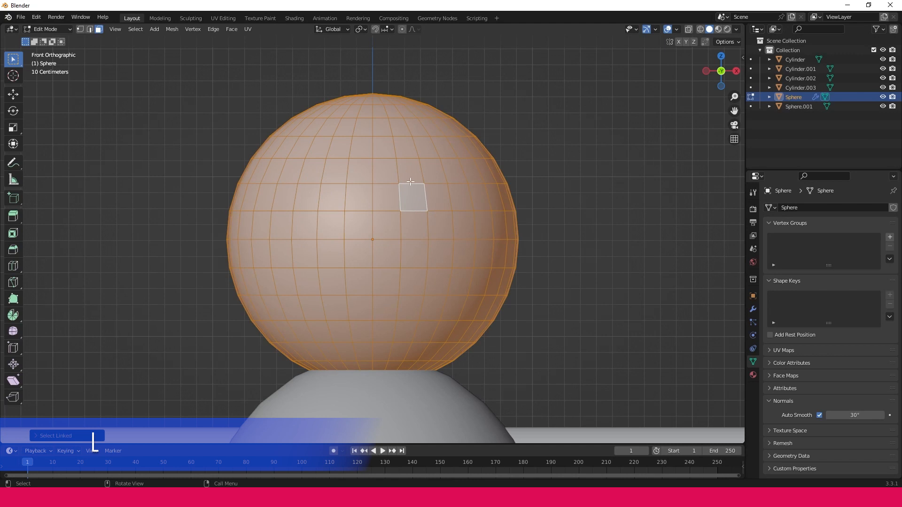
{"action": "left_click", "coordinate": [753, 376]}
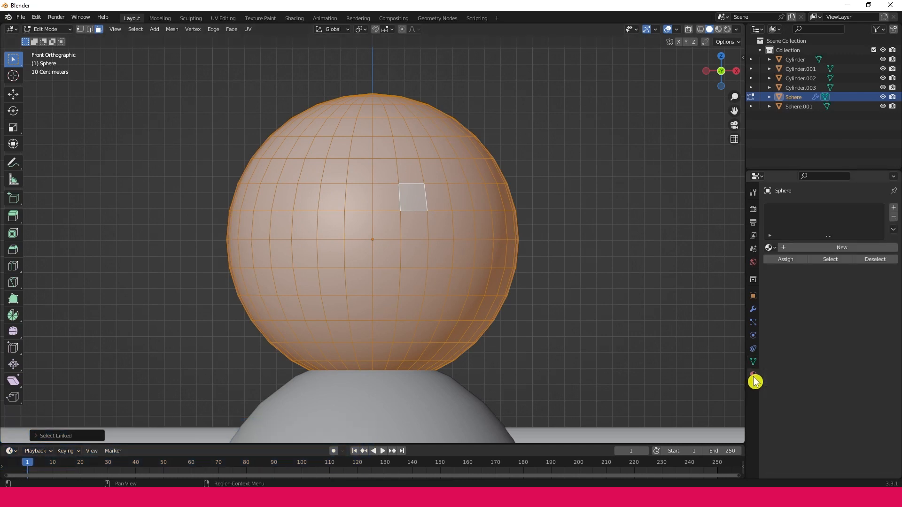
{"action": "left_click", "coordinate": [854, 251]}
{"action": "left_click", "coordinate": [859, 359]}
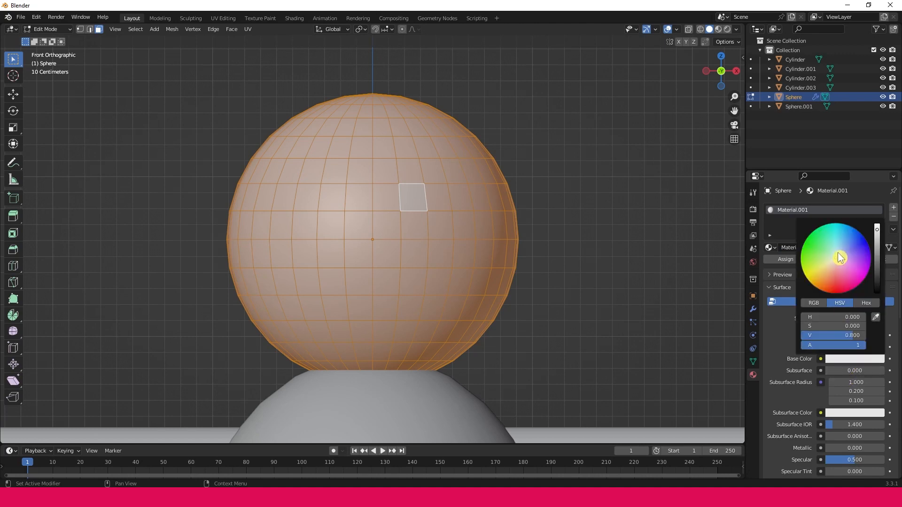
{"action": "left_click", "coordinate": [832, 271]}
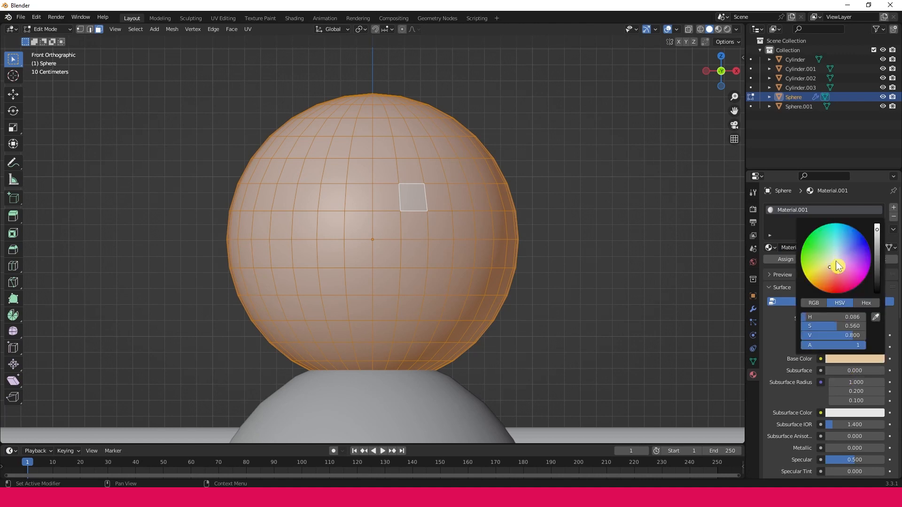
{"action": "left_click", "coordinate": [719, 29]}
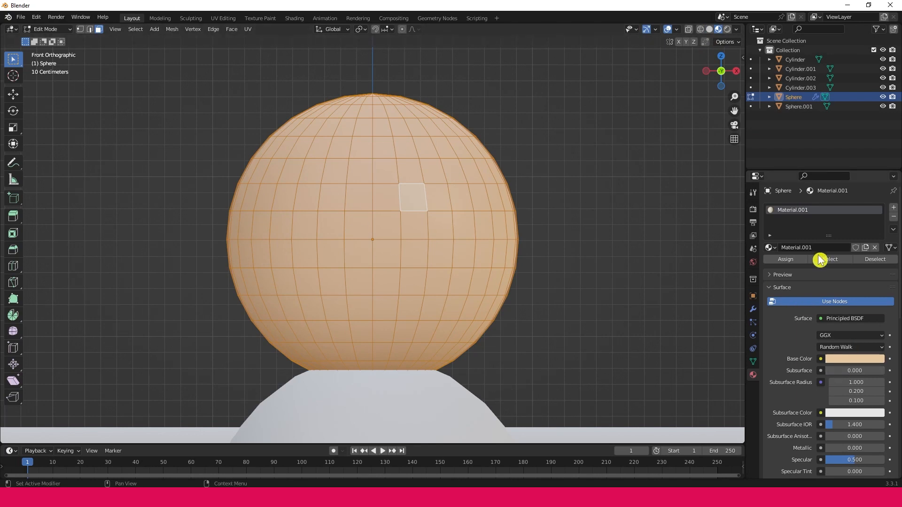
{"action": "left_click", "coordinate": [583, 223]}
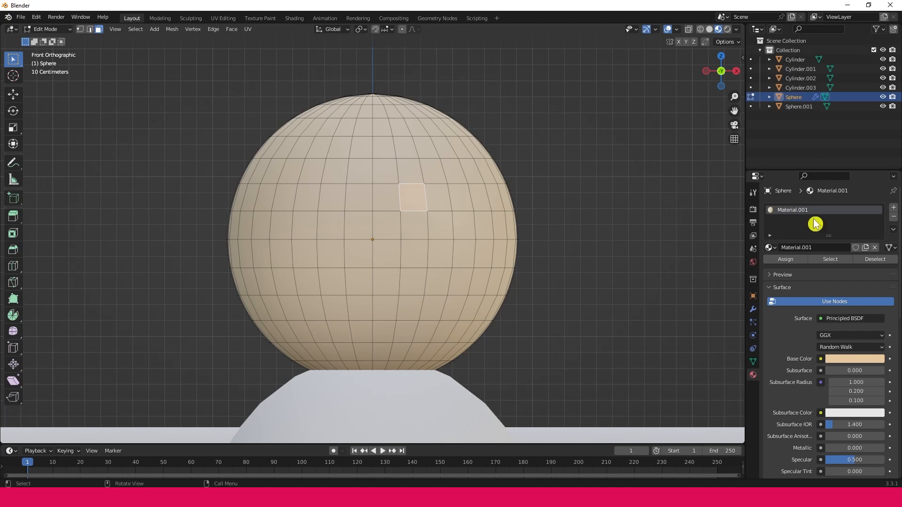
- Add a second material slot to the head and create a new material with a black base color
{"action": "left_click", "coordinate": [895, 209]}
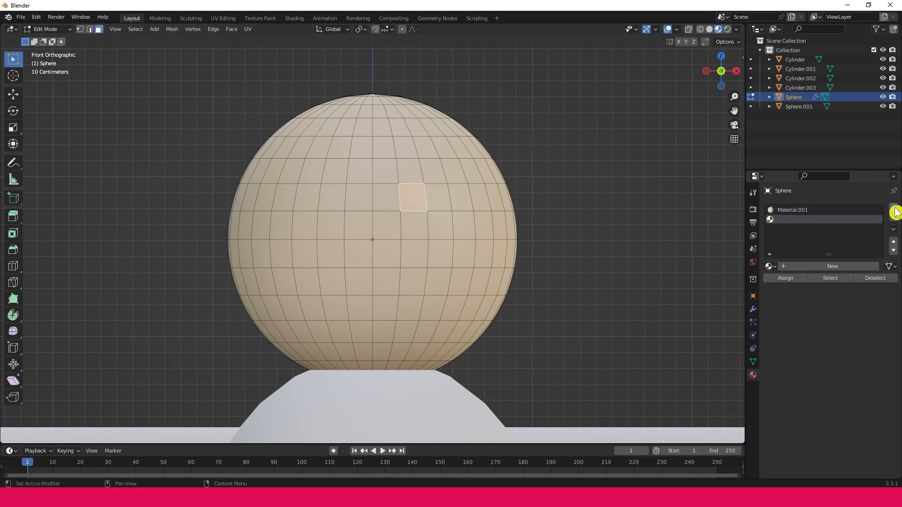
{"action": "left_click", "coordinate": [844, 272]}
{"action": "left_click", "coordinate": [849, 384]}
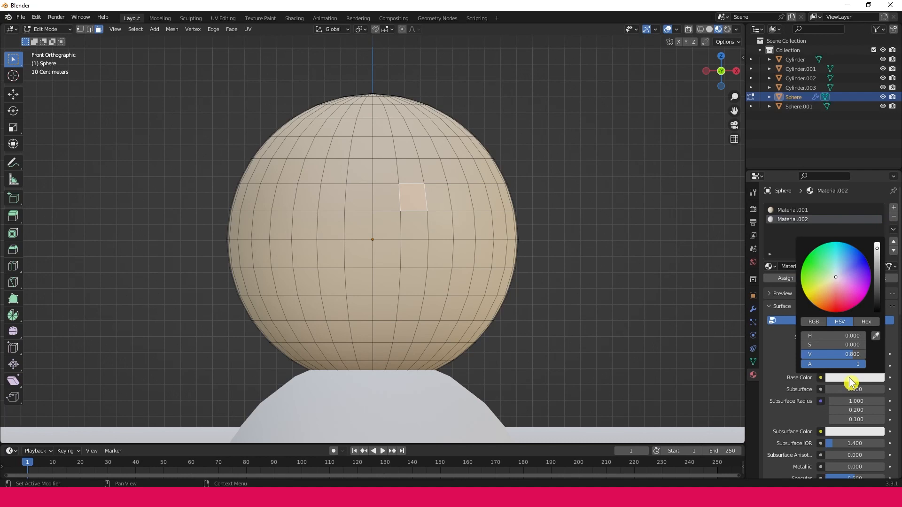
{"action": "left_click_drag", "start_coordinate": [876, 246], "coordinate": [875, 312]}
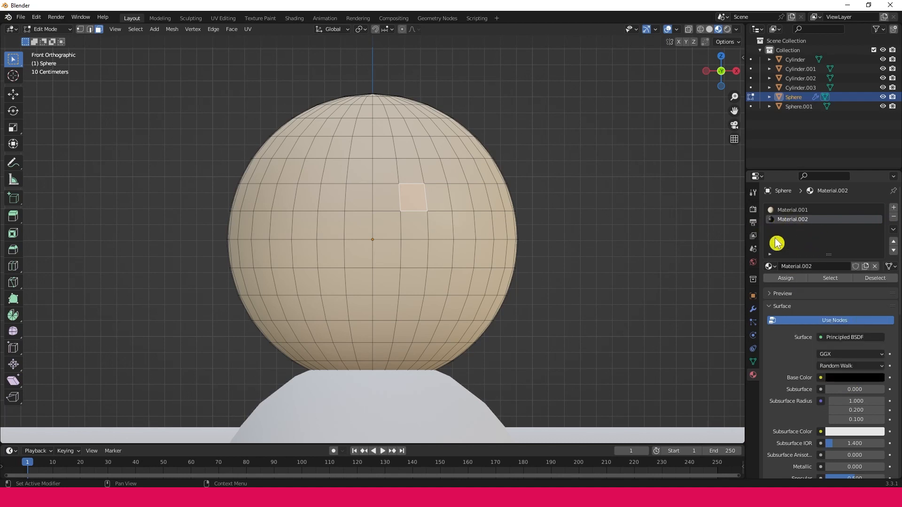
- Assign the black material to the selected +X eye face and to the mirrored face on the -X side of the head
{"action": "left_click", "coordinate": [788, 278]}
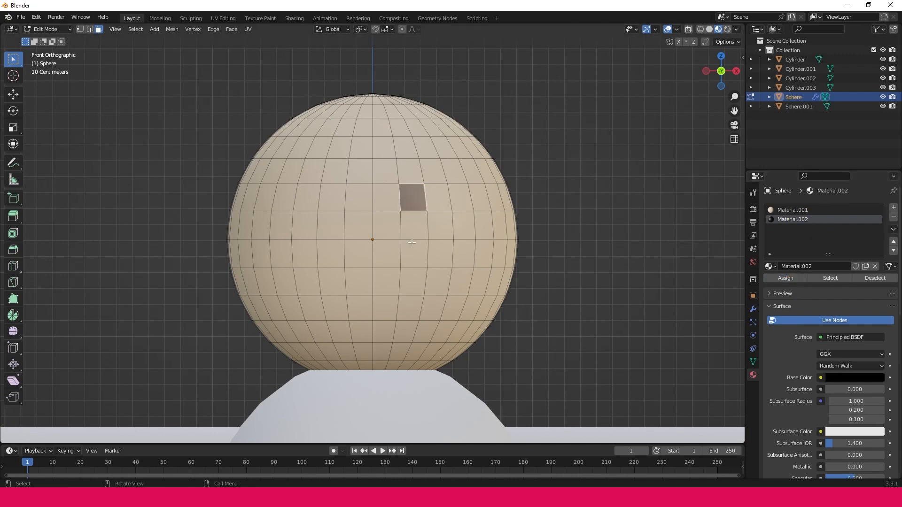
{"action": "left_click", "coordinate": [332, 202]}
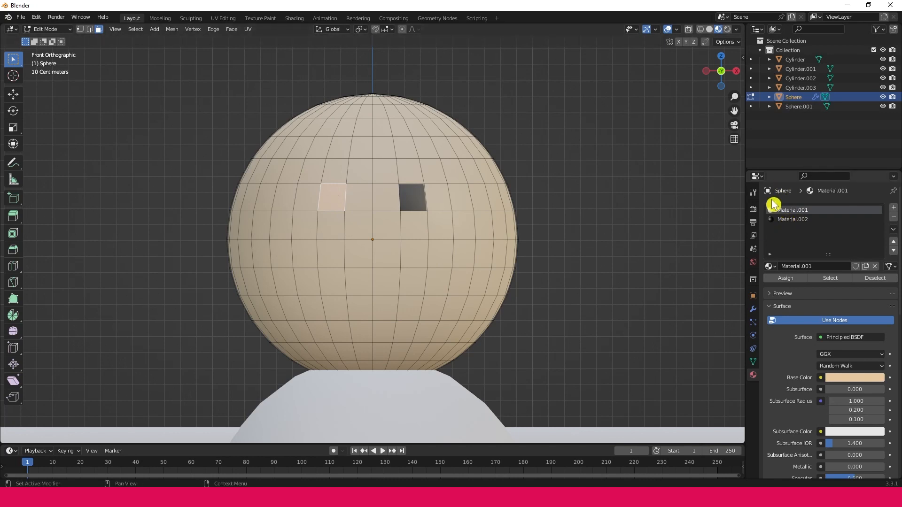
{"action": "left_click", "coordinate": [794, 221]}
{"action": "left_click", "coordinate": [793, 281]}
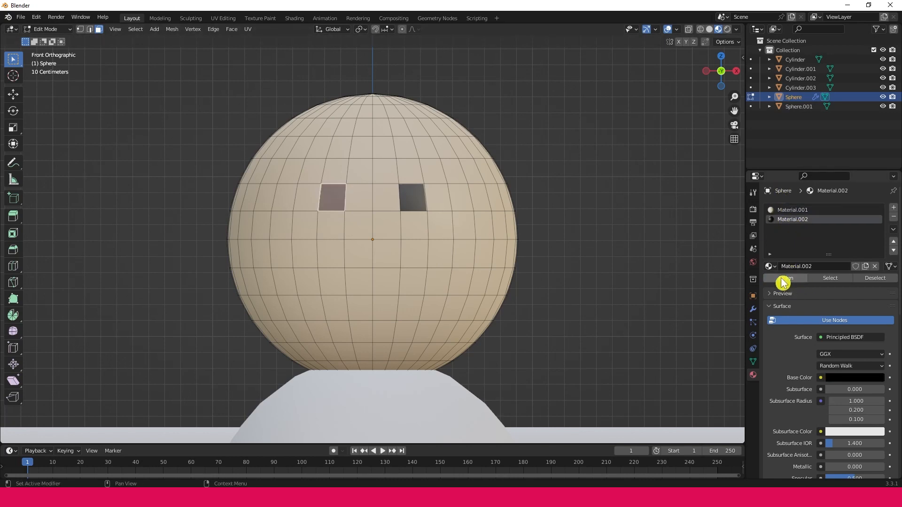
{"action": "left_click", "coordinate": [632, 178]}
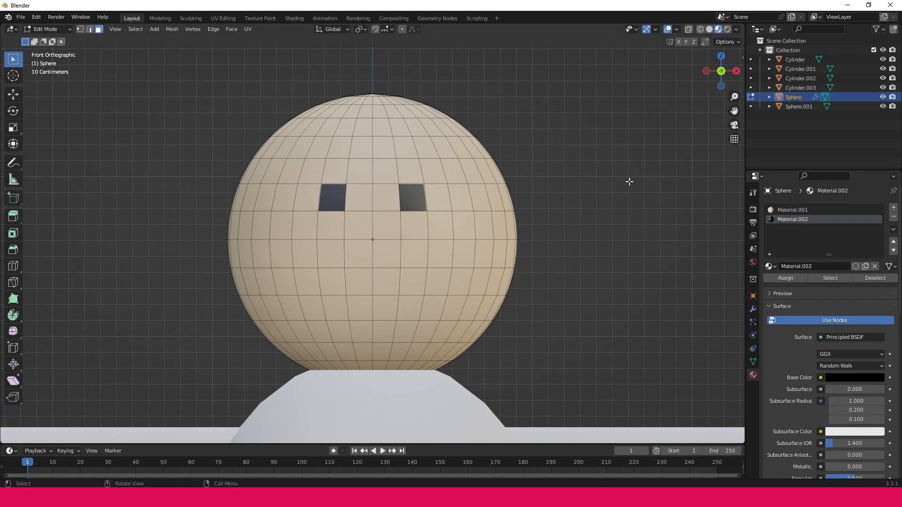
- Select the four adjacent front faces two rows below the eyes and assign them the black material as a mouth
{"action": "left_click", "coordinate": [342, 285]}
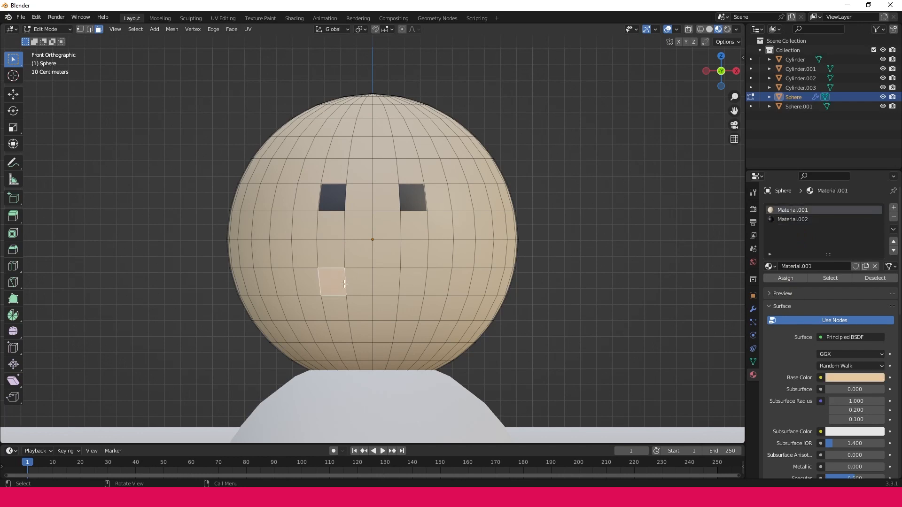
{"action": "left_click", "coordinate": [413, 280], "text": "ctrl"}
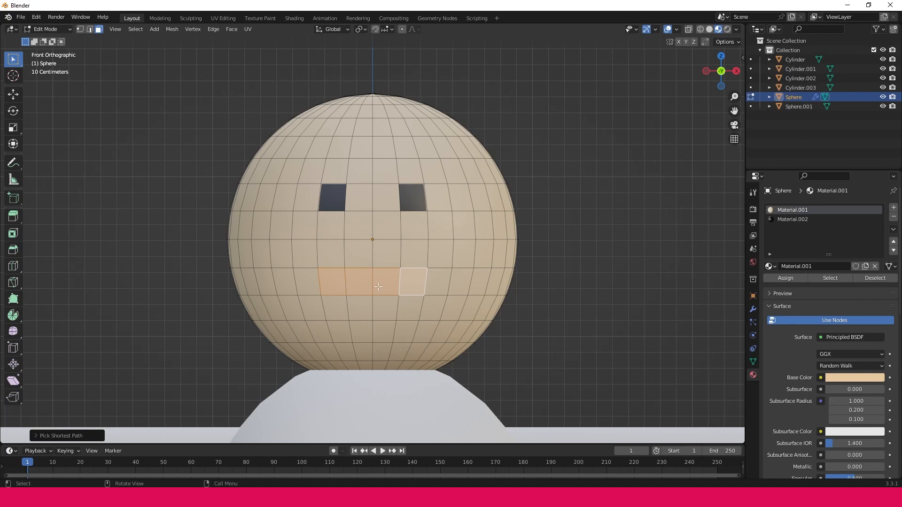
{"action": "left_click", "coordinate": [330, 284]}
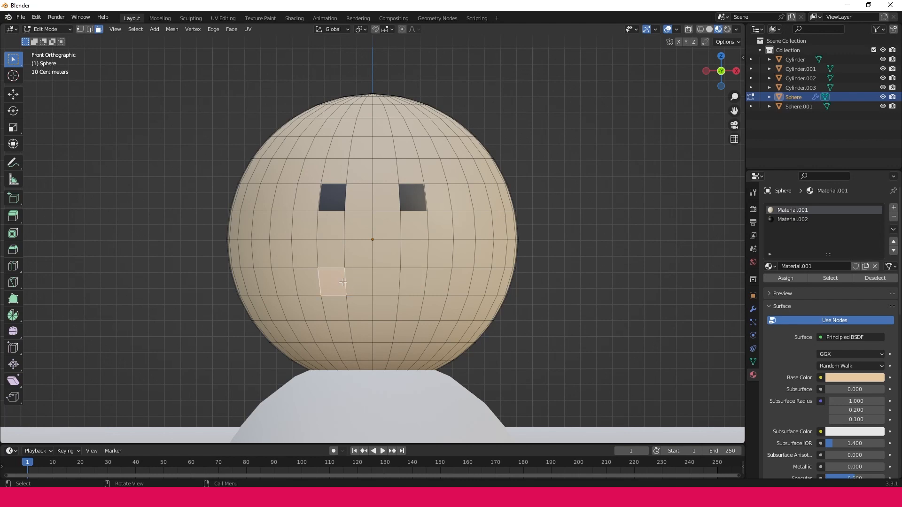
{"action": "left_click", "coordinate": [359, 282], "text": "shift"}
{"action": "left_click", "coordinate": [387, 282], "text": "shift"}
{"action": "left_click", "coordinate": [413, 284], "text": "shift"}
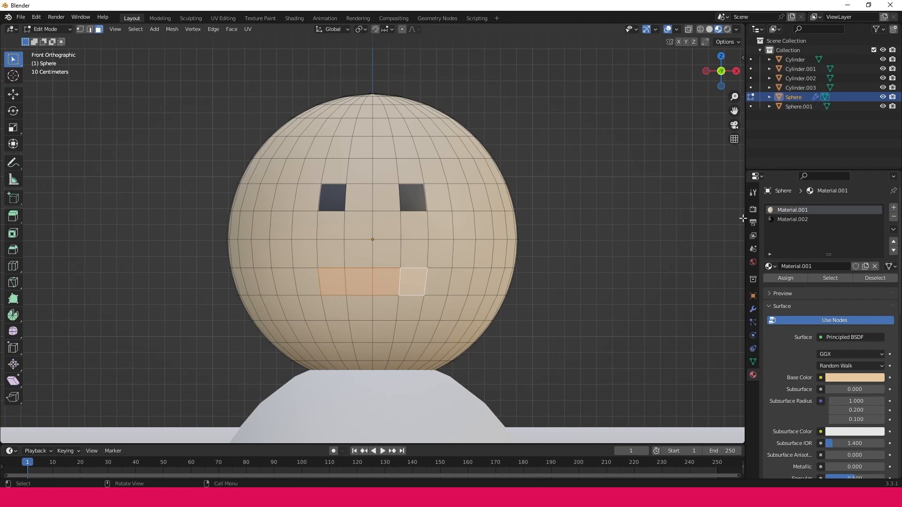
{"action": "left_click", "coordinate": [786, 221]}
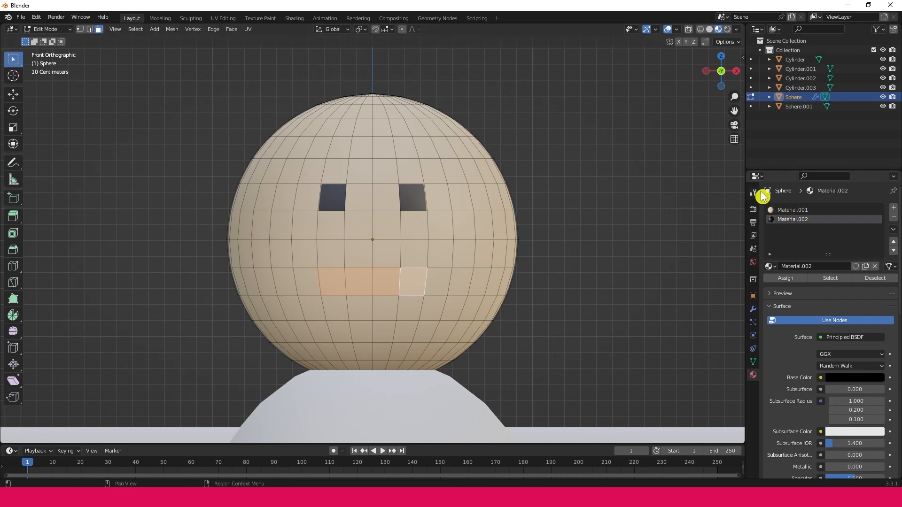
{"action": "left_click", "coordinate": [785, 278]}
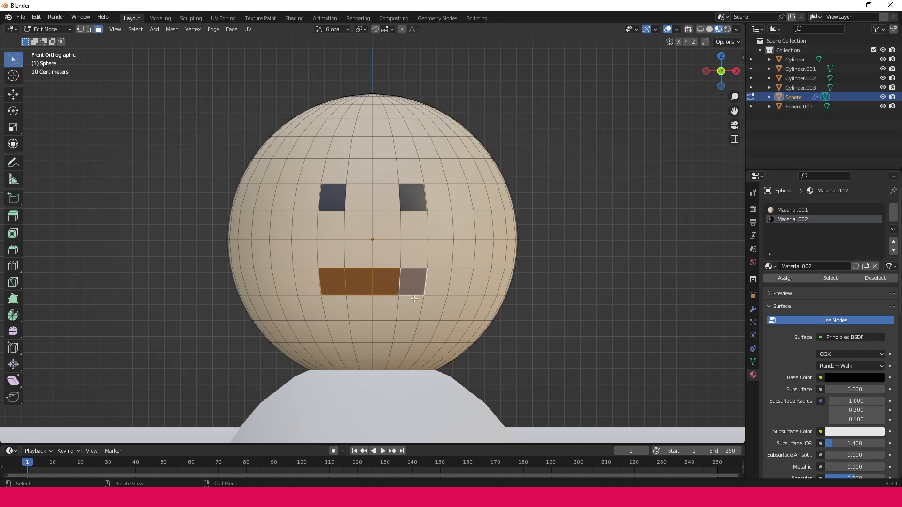
{"action": "key", "text": "alt+a"}
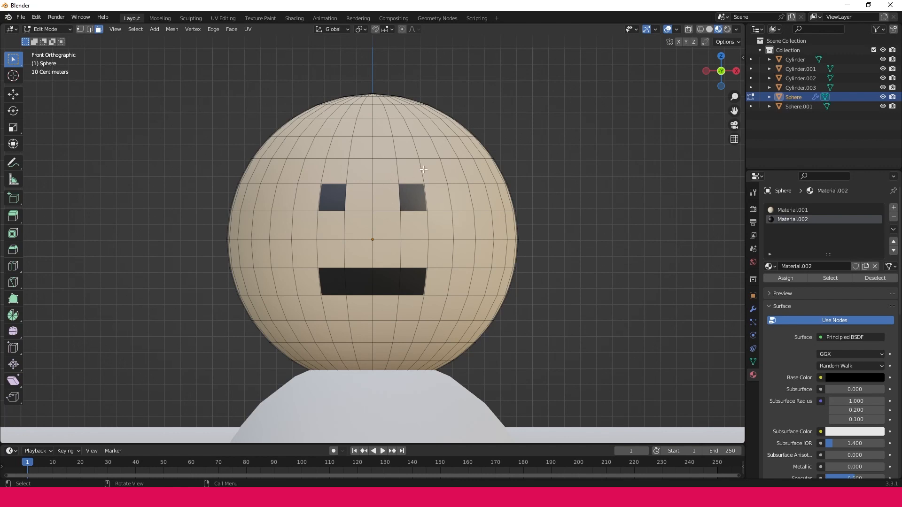
- Subdivide the black eye face on the +X side three times
{"action": "left_click", "coordinate": [410, 199]}
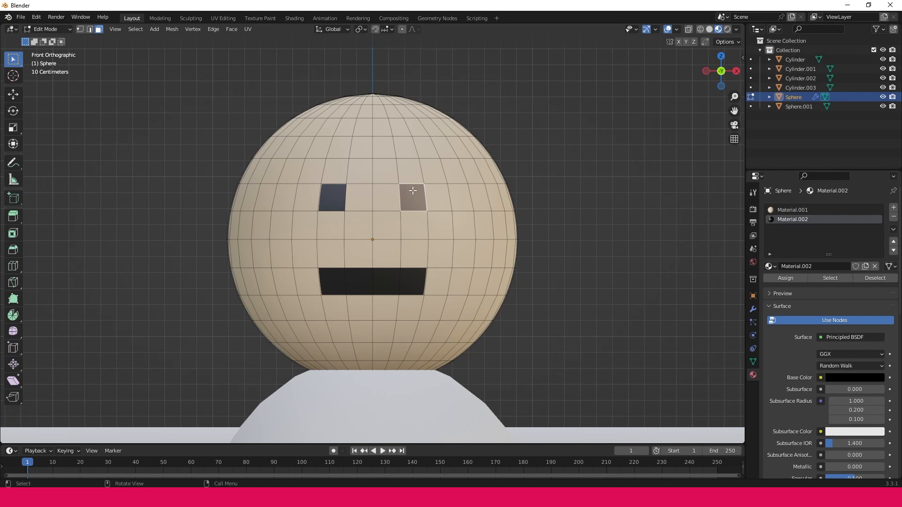
{"action": "right_click", "coordinate": [412, 190]}
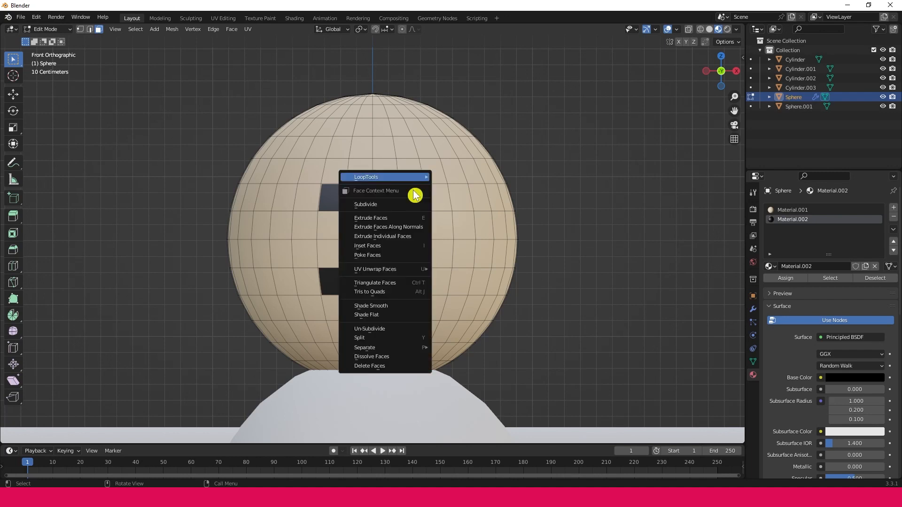
{"action": "left_click", "coordinate": [392, 209]}
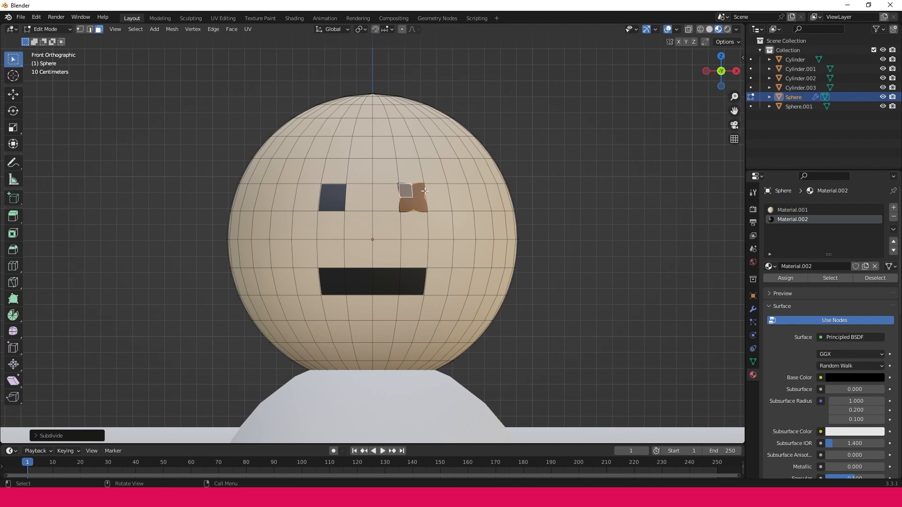
{"action": "right_click", "coordinate": [408, 193]}
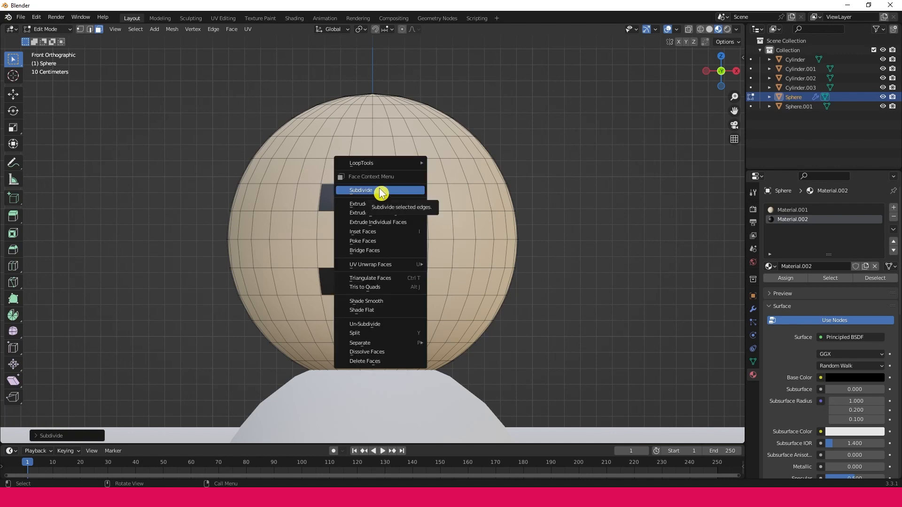
{"action": "left_click", "coordinate": [411, 191]}
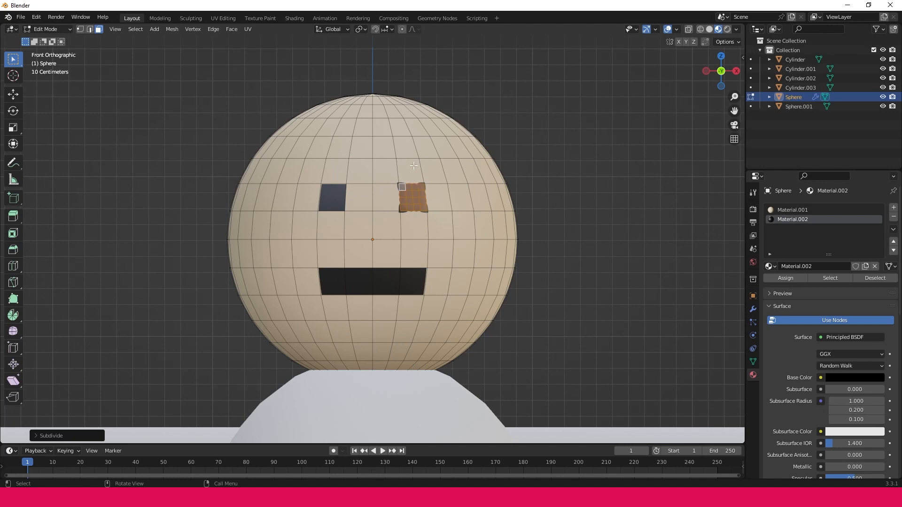
{"action": "right_click", "coordinate": [411, 190]}
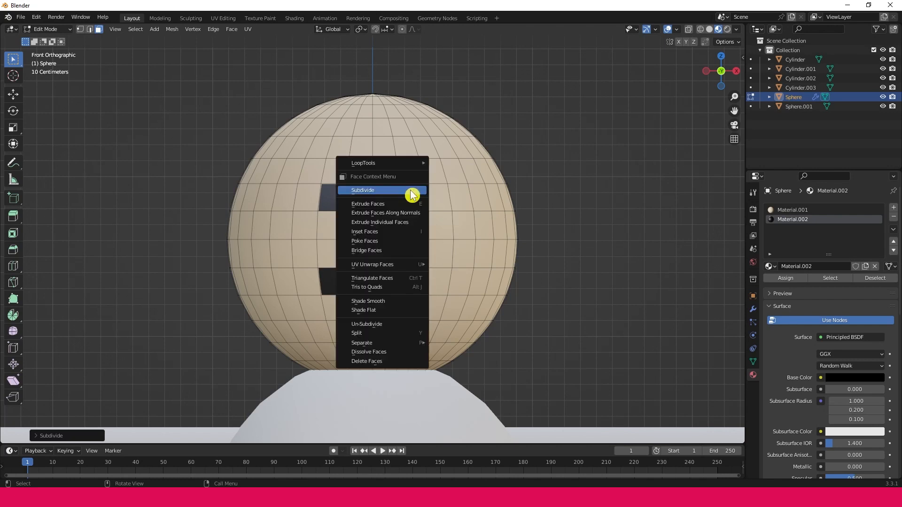
{"action": "left_click", "coordinate": [385, 191]}
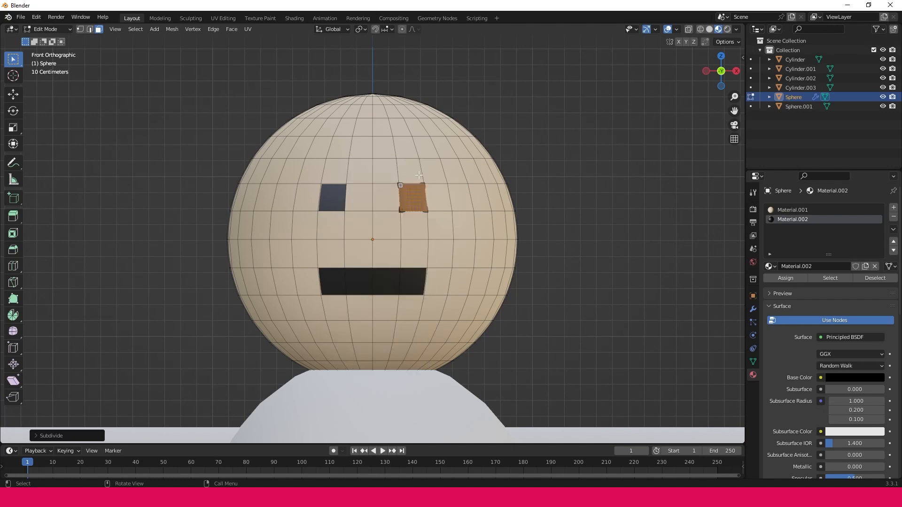
{"action": "left_click", "coordinate": [423, 201]}
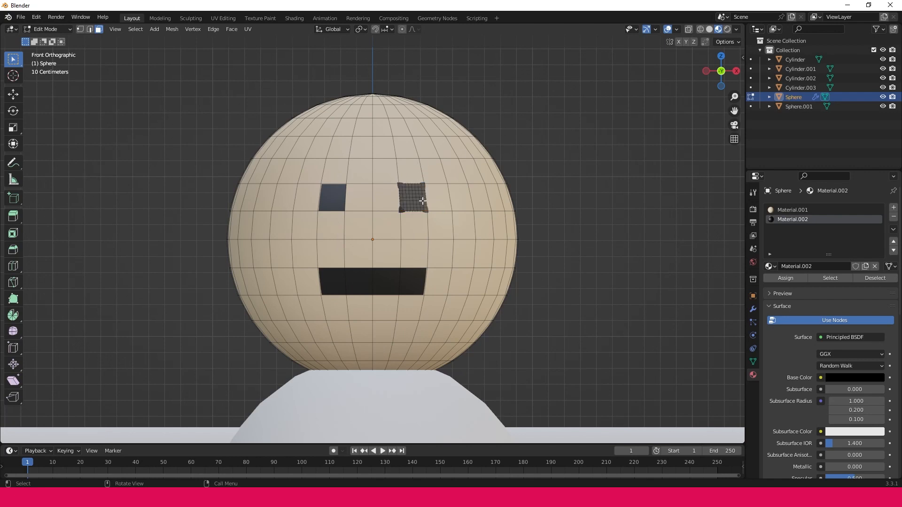
- Subdivide the black eye face on the -X side three times and clear the selection
{"action": "left_click", "coordinate": [329, 196]}
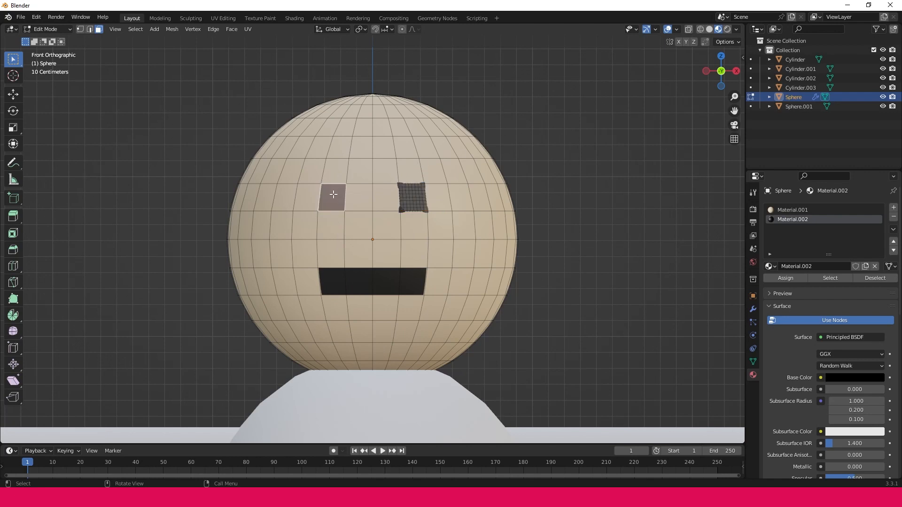
{"action": "right_click", "coordinate": [334, 198]}
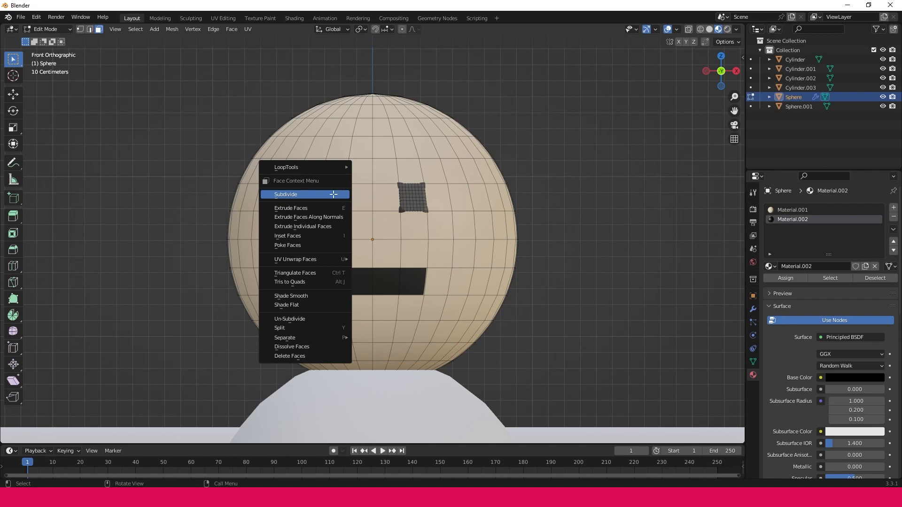
{"action": "left_click", "coordinate": [334, 195]}
{"action": "right_click", "coordinate": [335, 199]}
{"action": "left_click", "coordinate": [330, 201]}
{"action": "right_click", "coordinate": [333, 202]}
{"action": "left_click", "coordinate": [337, 200]}
{"action": "key", "text": "alt+a"}
- Remove the Subdivision modifier from the head sphere
{"action": "middle_click_drag", "start_coordinate": [344, 190], "coordinate": [359, 199]}
{"action": "scroll", "coordinate": [359, 199], "scroll_direction": "up", "scroll_amount": 3}
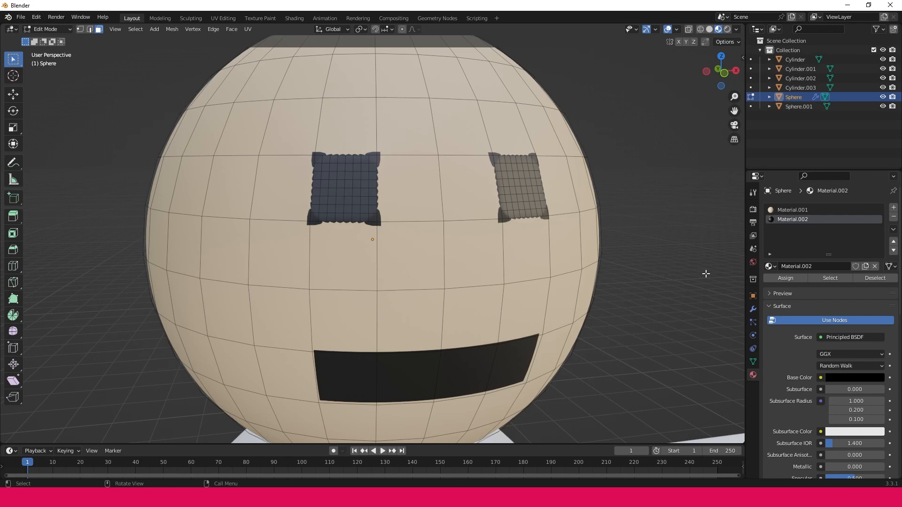
{"action": "left_click", "coordinate": [753, 309]}
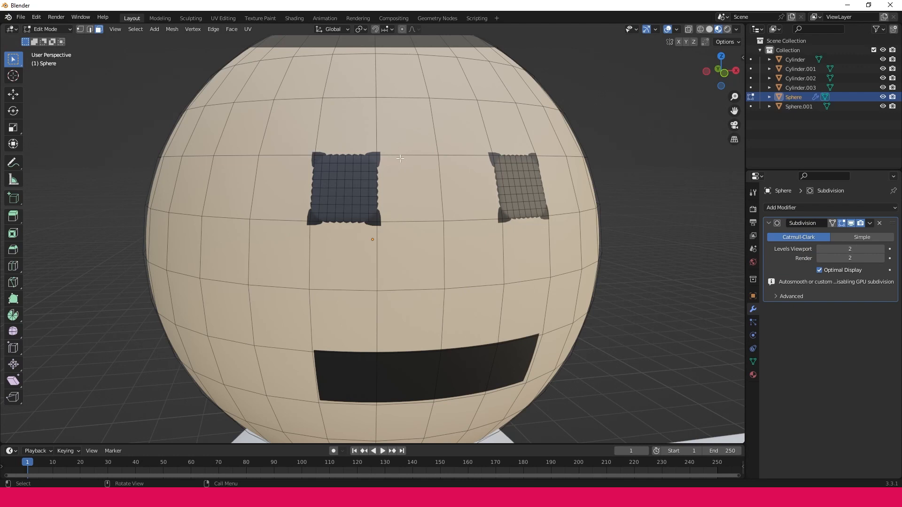
{"action": "left_click", "coordinate": [879, 224]}
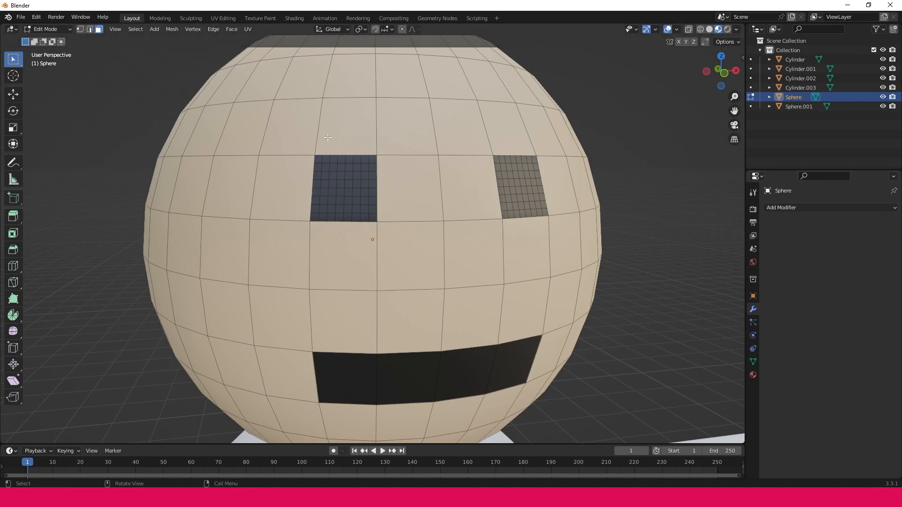
- Select all subdivided faces of the -X eye and round them with LoopTools Circle
{"action": "left_click_drag", "start_coordinate": [316, 159], "coordinate": [376, 223]}
{"action": "right_click", "coordinate": [350, 174]}
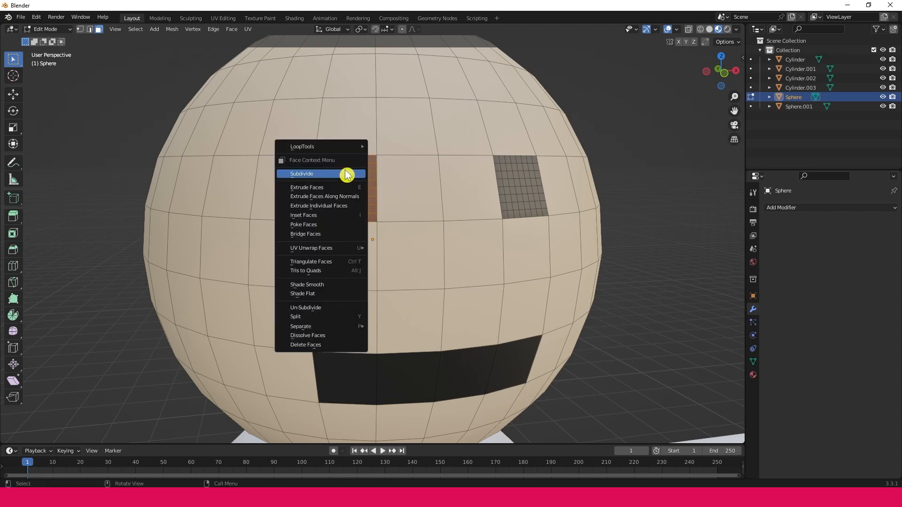
{"action": "mouse_move", "coordinate": [329, 148]}
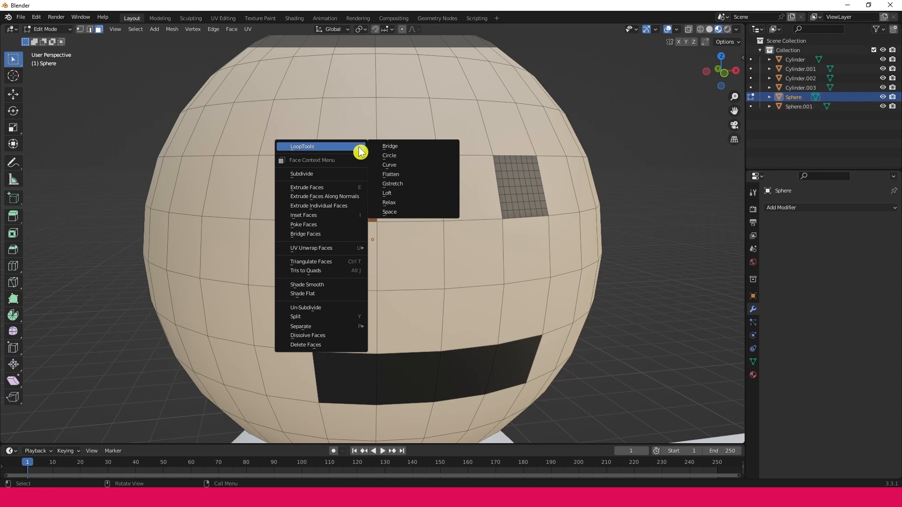
{"action": "left_click", "coordinate": [400, 155]}
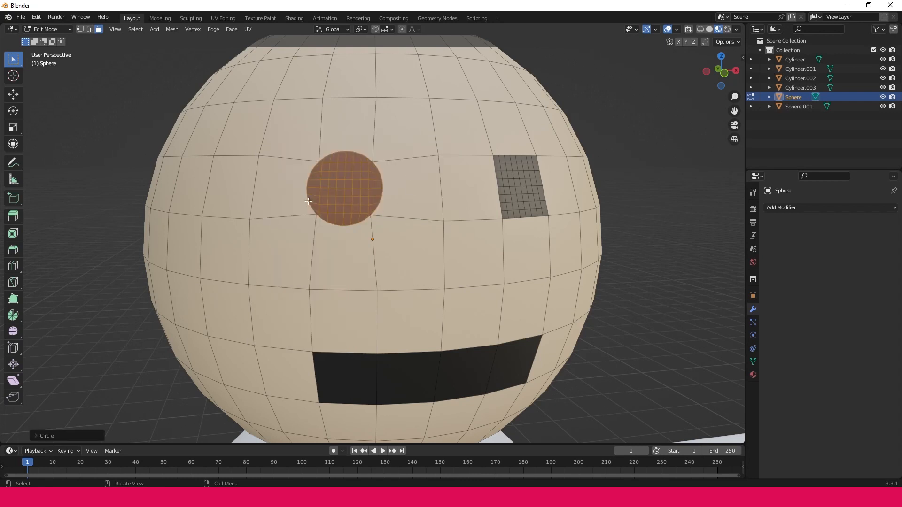
- Select all subdivided faces of the +X eye, shape them with LoopTools Circle and clear the selection
{"action": "middle_click_drag", "start_coordinate": [369, 171], "coordinate": [372, 202]}
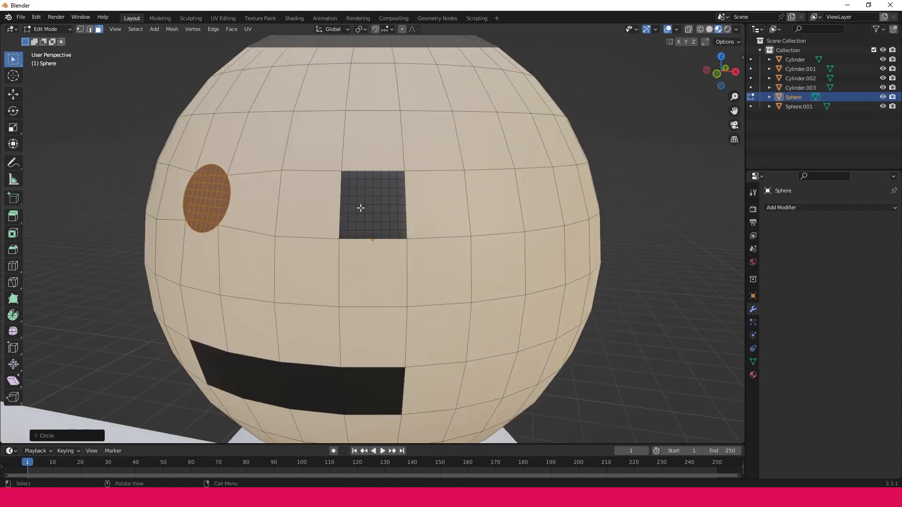
{"action": "left_click_drag", "start_coordinate": [345, 176], "coordinate": [406, 238]}
{"action": "right_click", "coordinate": [367, 194]}
{"action": "mouse_move", "coordinate": [373, 188]}
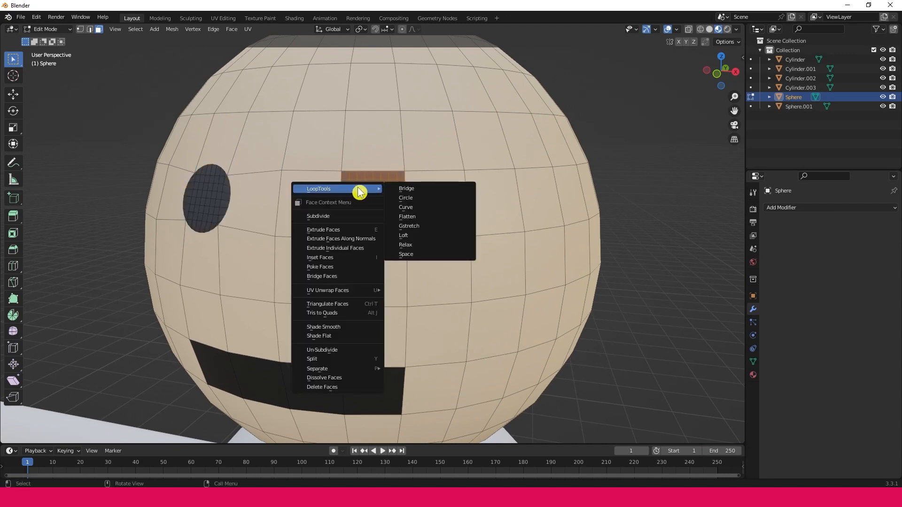
{"action": "left_click", "coordinate": [403, 198]}
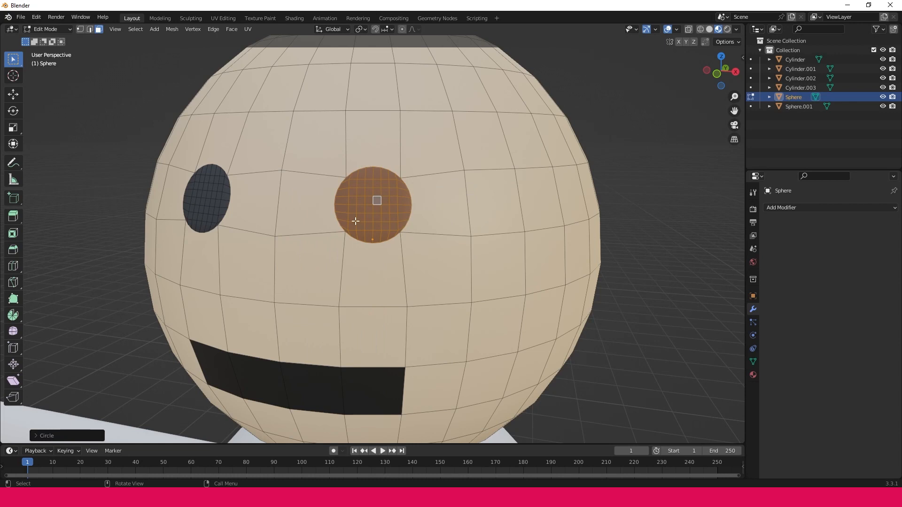
{"action": "scroll", "coordinate": [392, 182], "scroll_direction": "down", "scroll_amount": 4}
{"action": "left_click", "coordinate": [537, 196]}
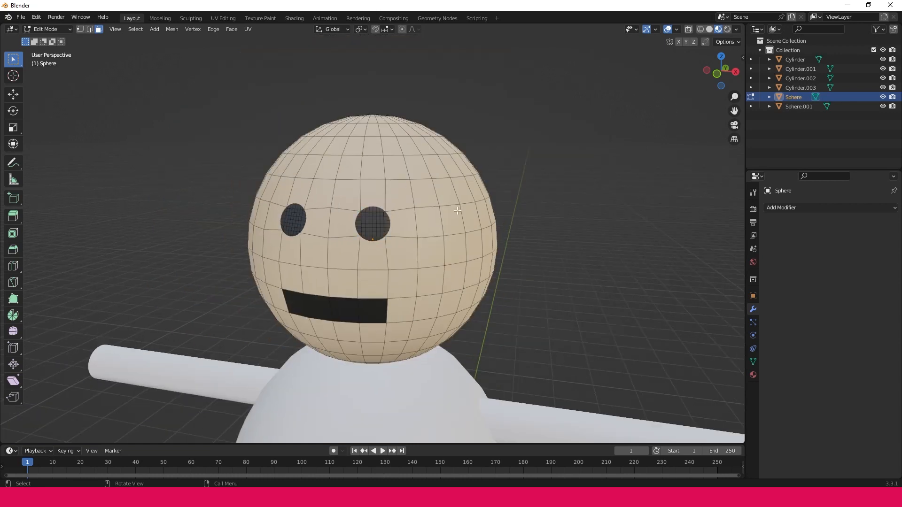
{"action": "middle_click_drag", "start_coordinate": [329, 213], "coordinate": [374, 215]}
{"action": "left_click", "coordinate": [321, 215]}
{"action": "right_click", "coordinate": [323, 218]}
{"action": "mouse_move", "coordinate": [315, 223]}
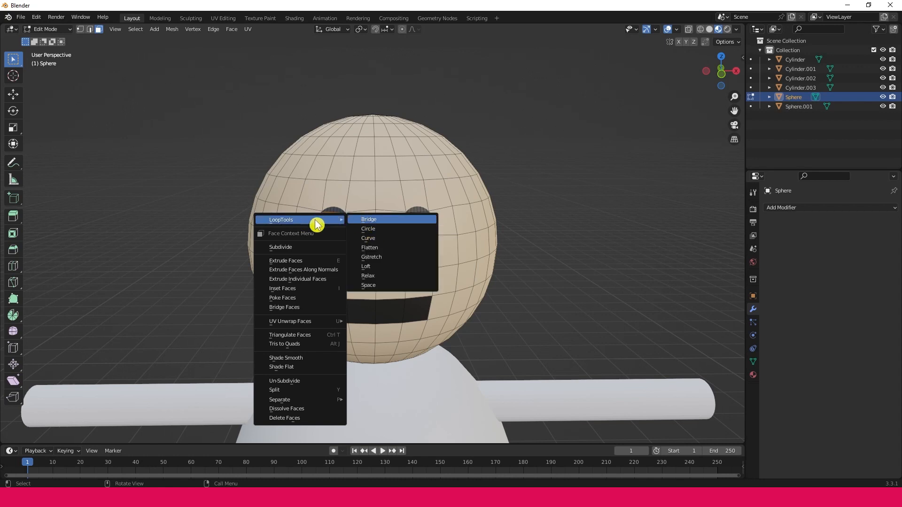
{"action": "left_click", "coordinate": [223, 117]}
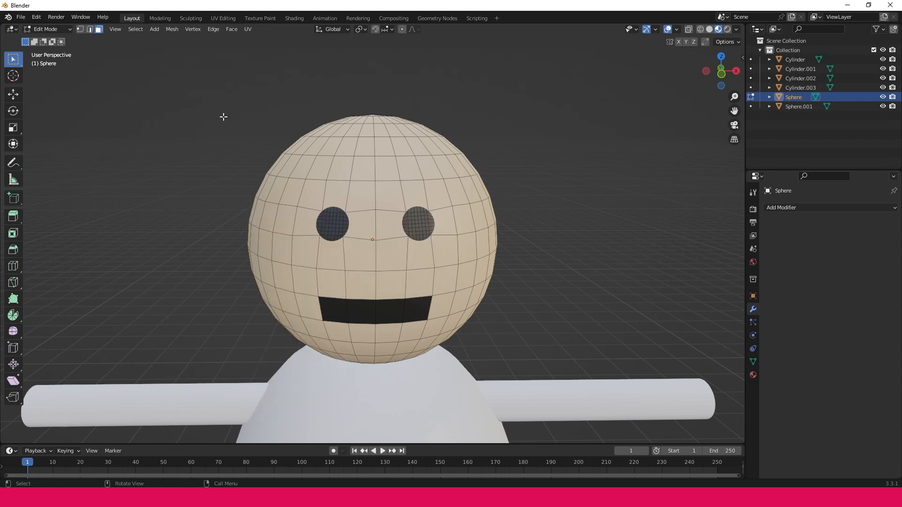
- Search the preferences' add-ons for "loop" to find Mesh: LoopTools and save the preferences
{"action": "left_click", "coordinate": [36, 20]}
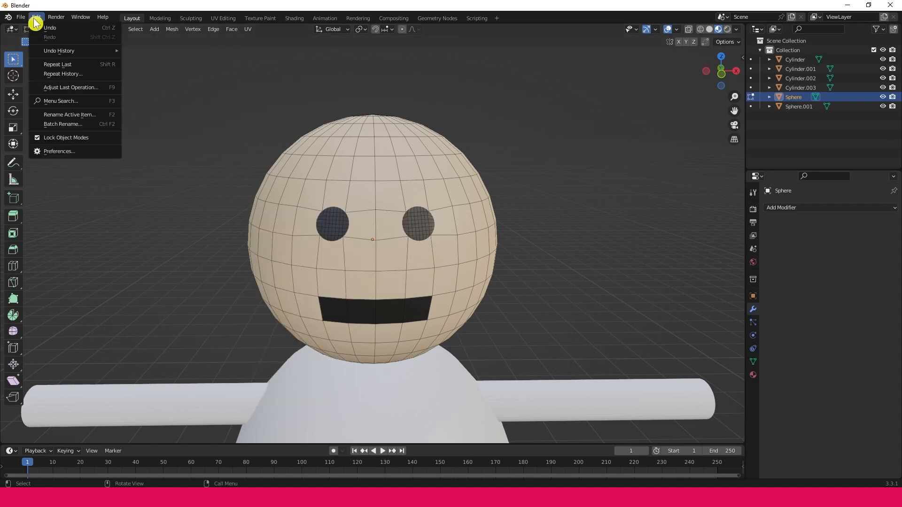
{"action": "left_click", "coordinate": [67, 152]}
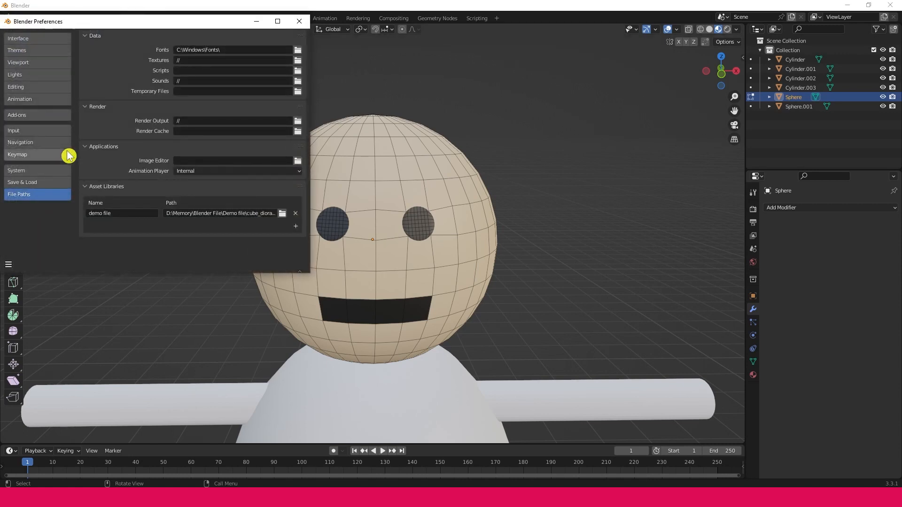
{"action": "left_click", "coordinate": [47, 118]}
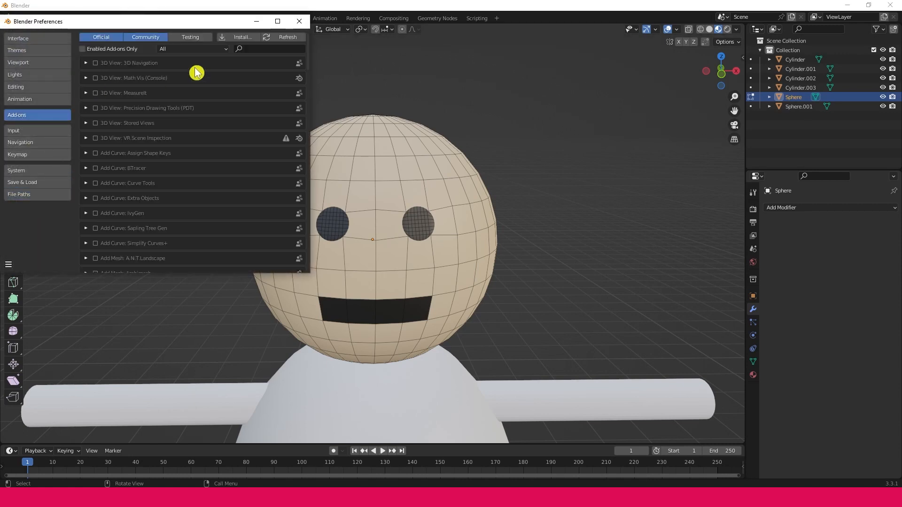
{"action": "left_click", "coordinate": [257, 49]}
{"action": "type", "text": "loop"}
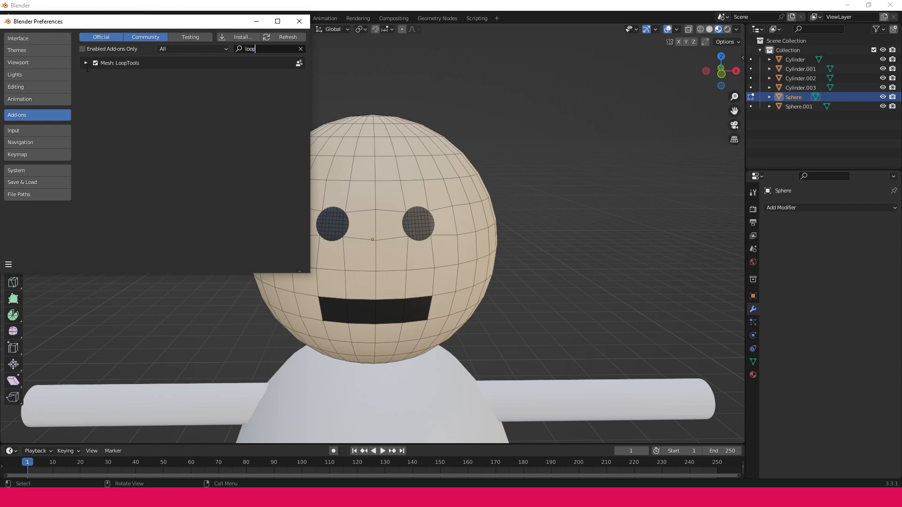
{"action": "left_click", "coordinate": [9, 264]}
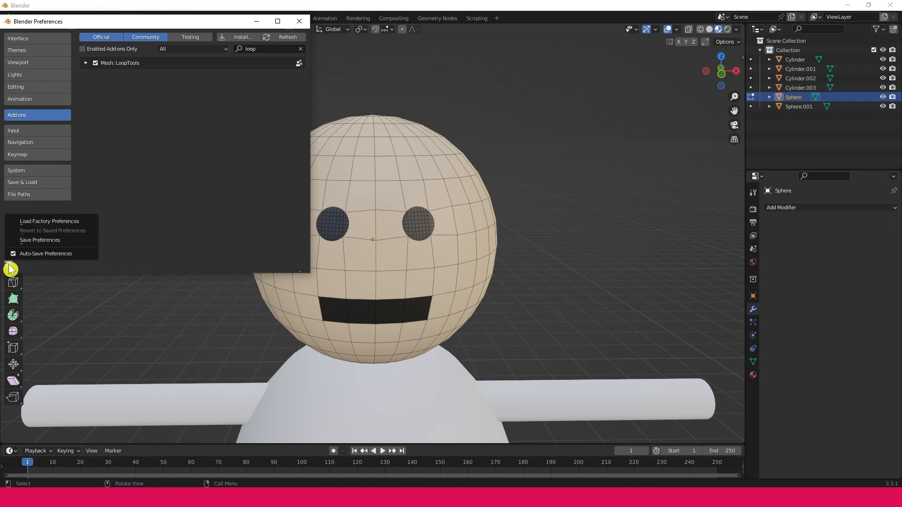
{"action": "left_click", "coordinate": [61, 243]}
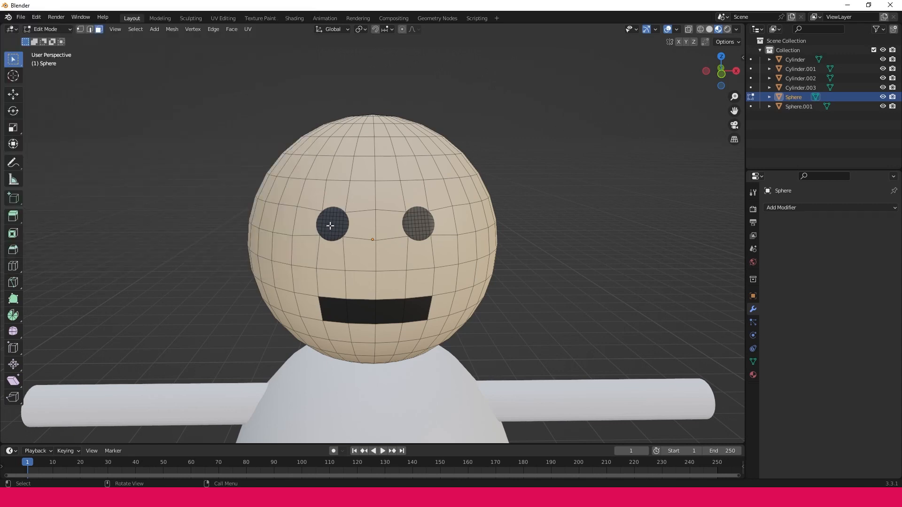
- Apply LoopTools Circle to a face inside the -X eye and clear the selection
{"action": "left_click", "coordinate": [329, 225]}
{"action": "right_click", "coordinate": [329, 225]}
{"action": "mouse_move", "coordinate": [329, 225]}
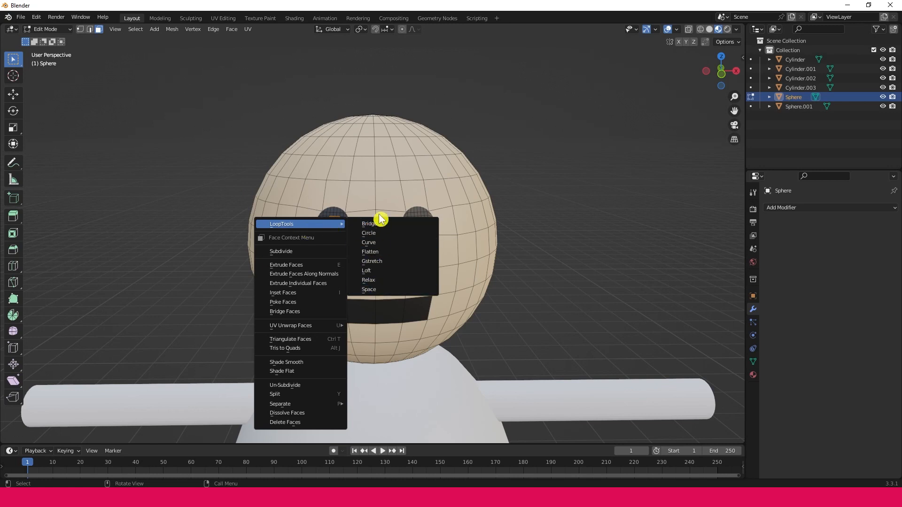
{"action": "left_click", "coordinate": [369, 233]}
{"action": "left_click", "coordinate": [551, 108]}
- Return the head to Object Mode, deselect it and inspect the whole figure from an elevated angle
{"action": "key", "text": "Tab"}
{"action": "scroll", "coordinate": [520, 194], "scroll_direction": "down", "scroll_amount": 5}
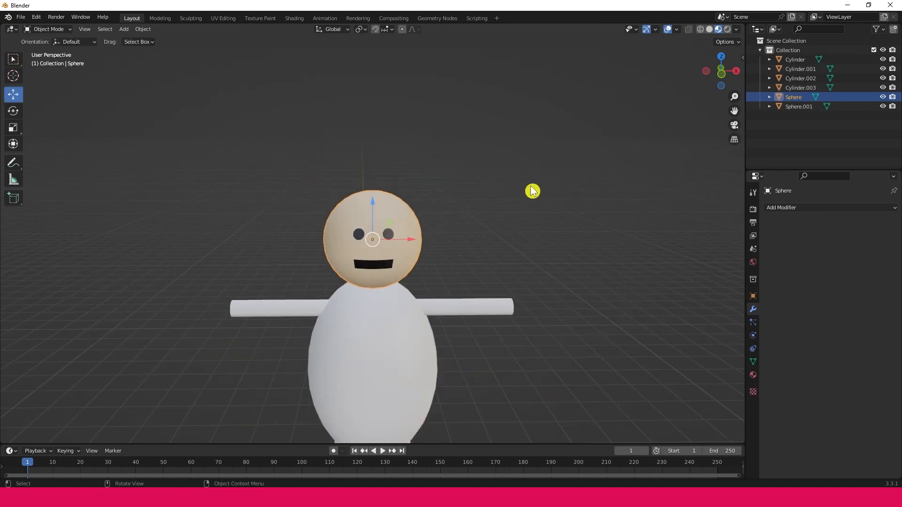
{"action": "left_click", "coordinate": [536, 198]}
{"action": "scroll", "coordinate": [540, 210], "scroll_direction": "up", "scroll_amount": 1}
{"action": "scroll", "coordinate": [541, 189], "scroll_direction": "down", "scroll_amount": 2}
{"action": "middle_click_drag", "start_coordinate": [541, 192], "coordinate": [445, 277]}
{"action": "scroll", "coordinate": [447, 278], "scroll_direction": "up", "scroll_amount": 1}
{"action": "middle_click_drag", "start_coordinate": [517, 282], "coordinate": [532, 203], "text": "shift"}
{"action": "middle_click_drag", "start_coordinate": [540, 286], "coordinate": [437, 221]}
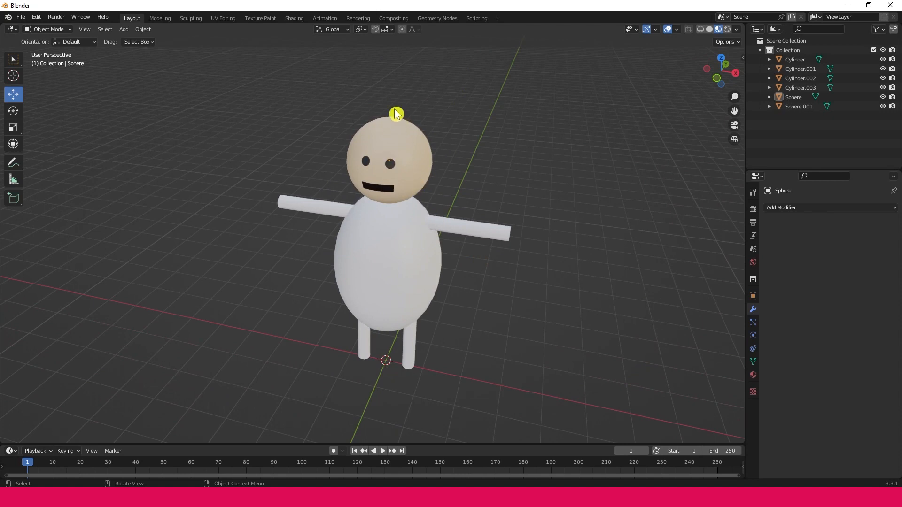